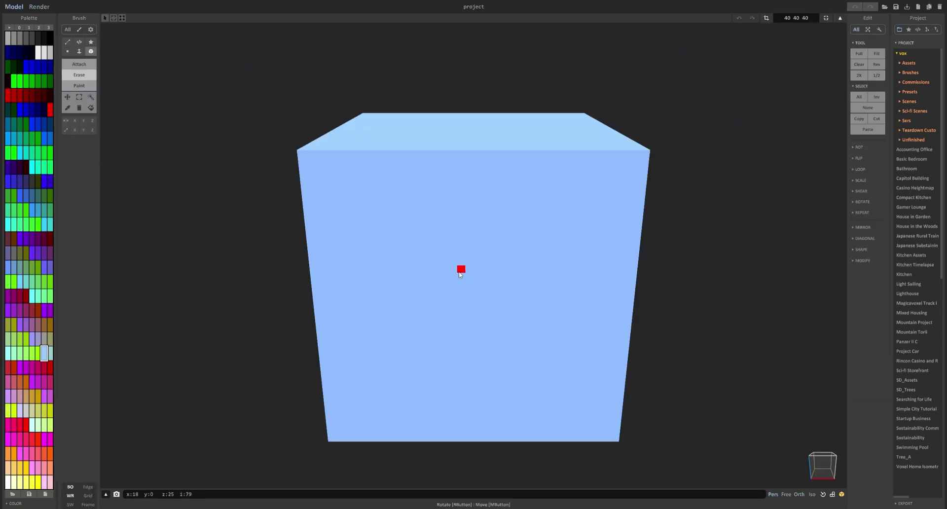
Step: Clear the volume and draw one thin light-blue tile in the corner with Attach
right_click_drag(602, 219, 577, 213)
key("Delete")
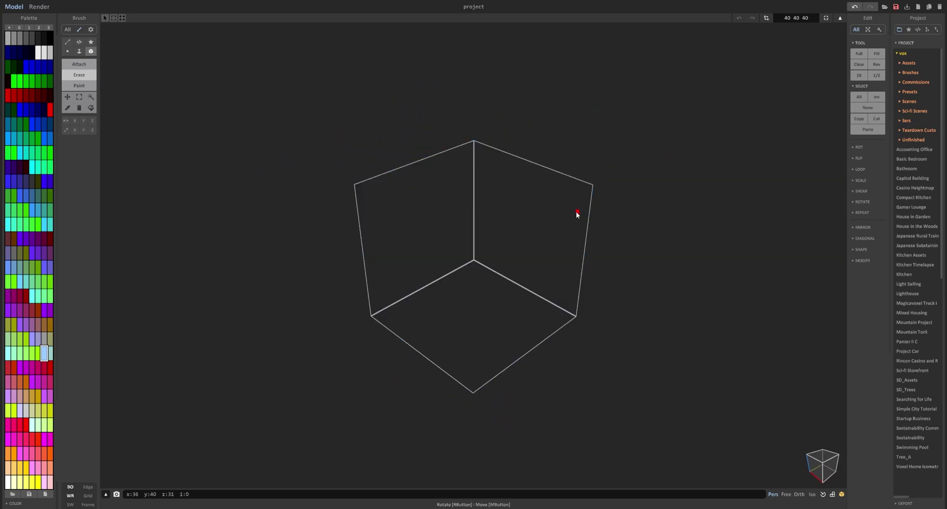
left_click(80, 64)
mouse_move(404, 177)
right_mouse_down()
mouse_move(449, 230)
mouse_move(378, 196)
right_mouse_up()
left_click_drag(363, 190, 397, 221)
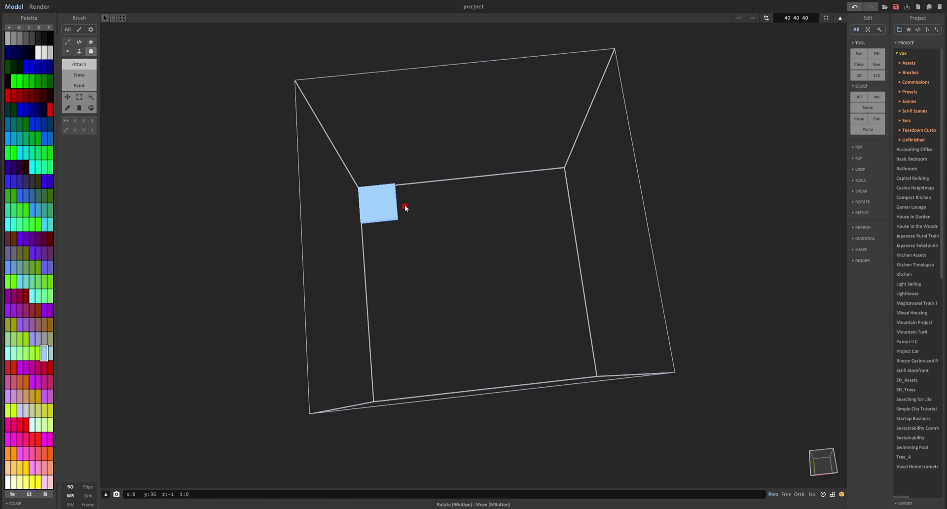
Step: Copy and paste the tile repeatedly to build a row of five tiles
key("ctrl+a")
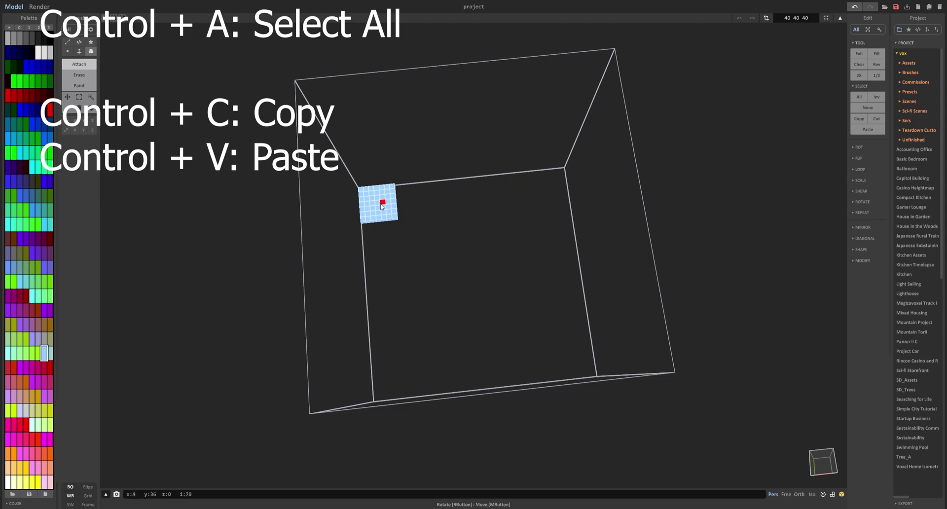
key("ctrl+v")
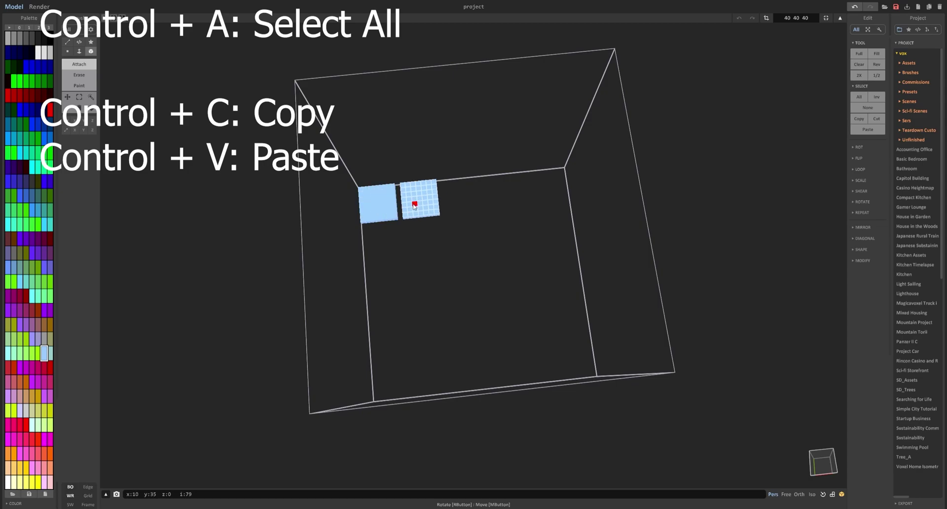
key("ctrl+a")
key("ctrl+c")
key("ctrl+v")
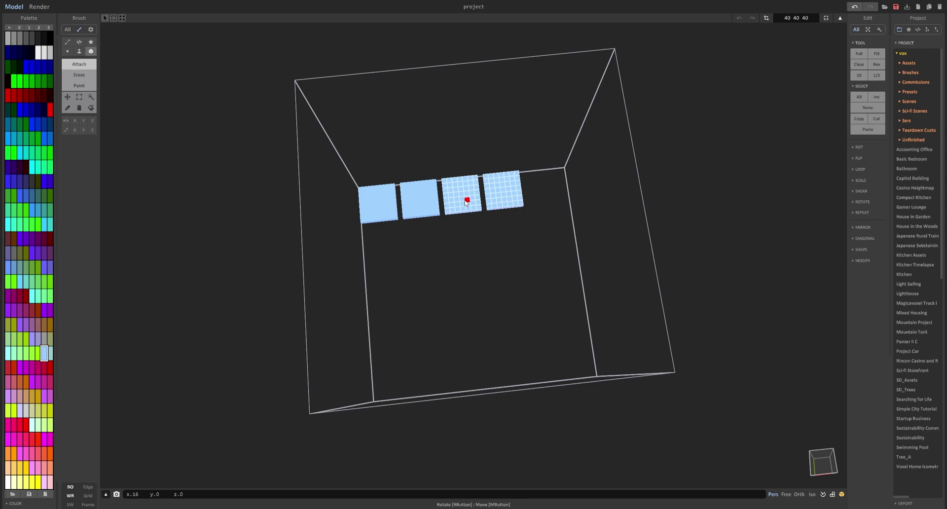
left_click(466, 201)
right_click_drag(513, 188, 446, 188)
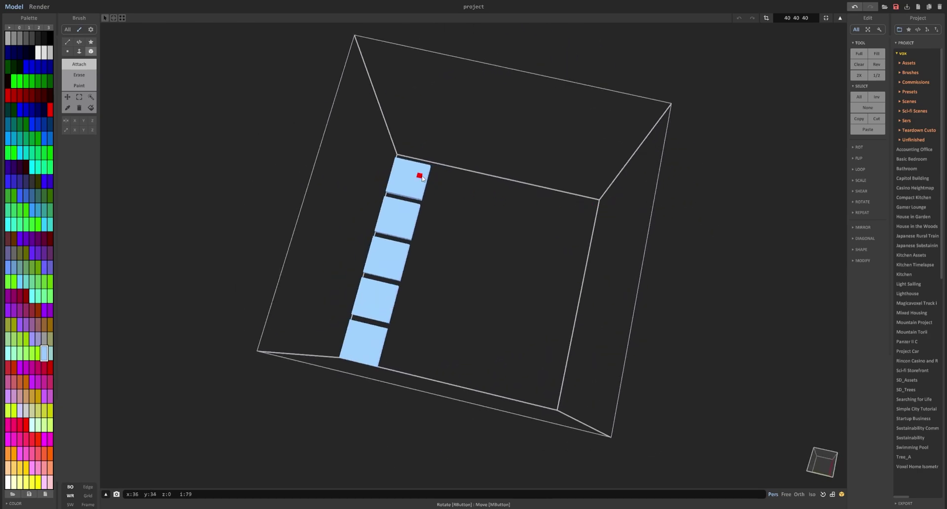
right_click_drag(411, 215, 463, 229)
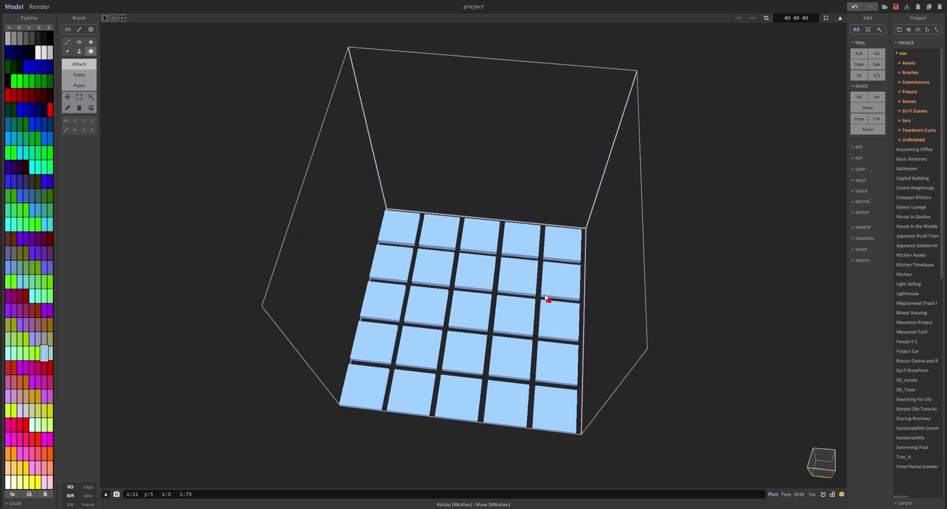
Step: Extend the row into a 5×5 tile grid and fit the model size to 39×39×1
right_click_drag(545, 298, 519, 244)
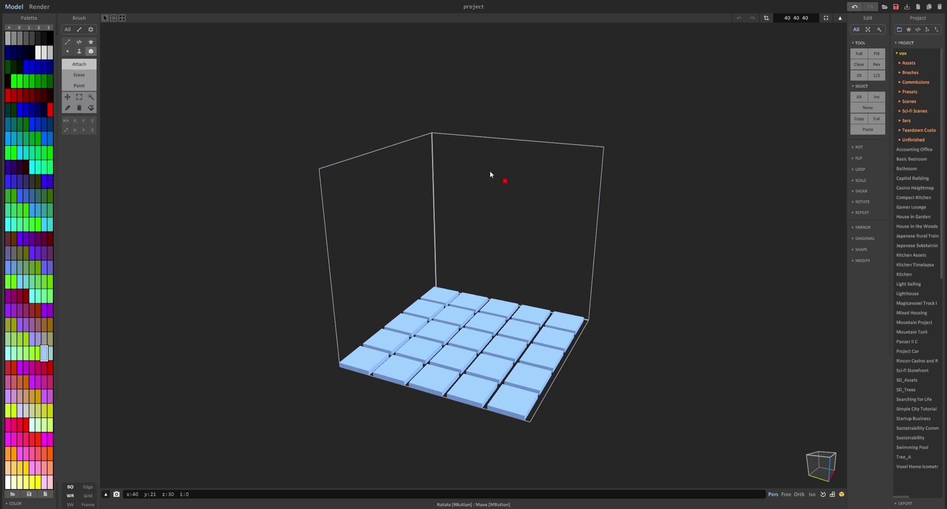
left_click(826, 18)
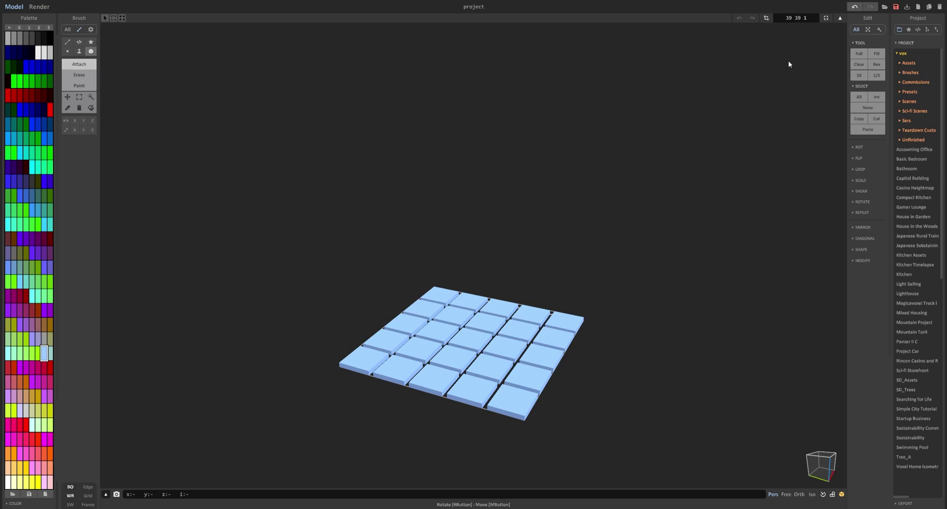
right_click_drag(636, 163, 589, 193)
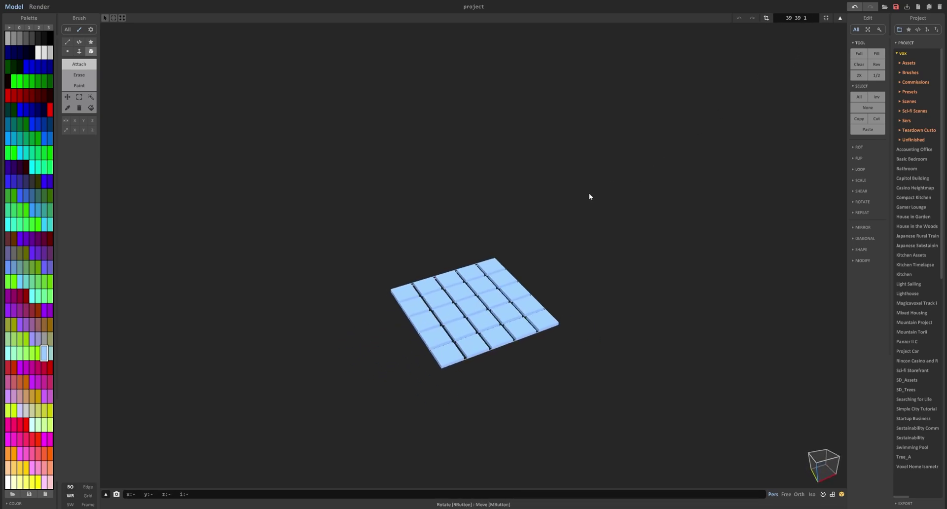
Step: In world mode, rotate the plate 90° about X and about the vertical axis
key("Tab")
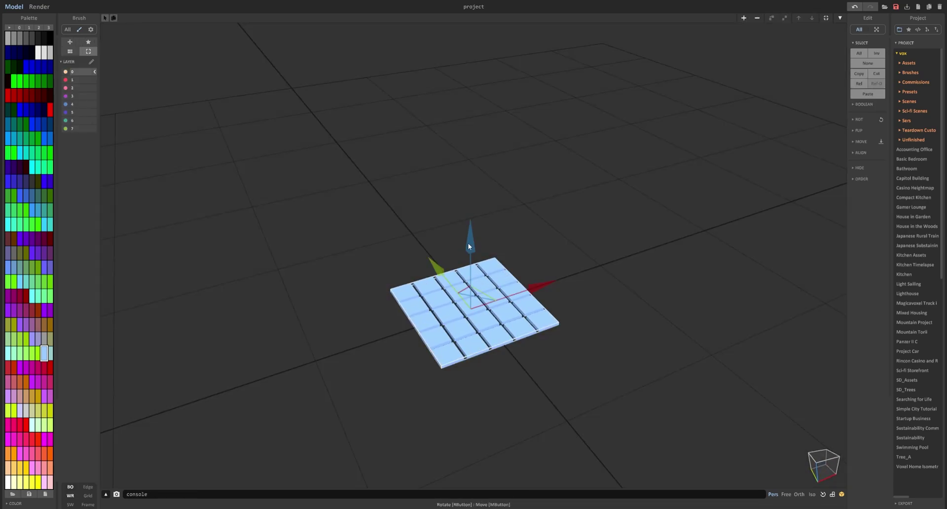
right_click_drag(436, 243, 501, 241)
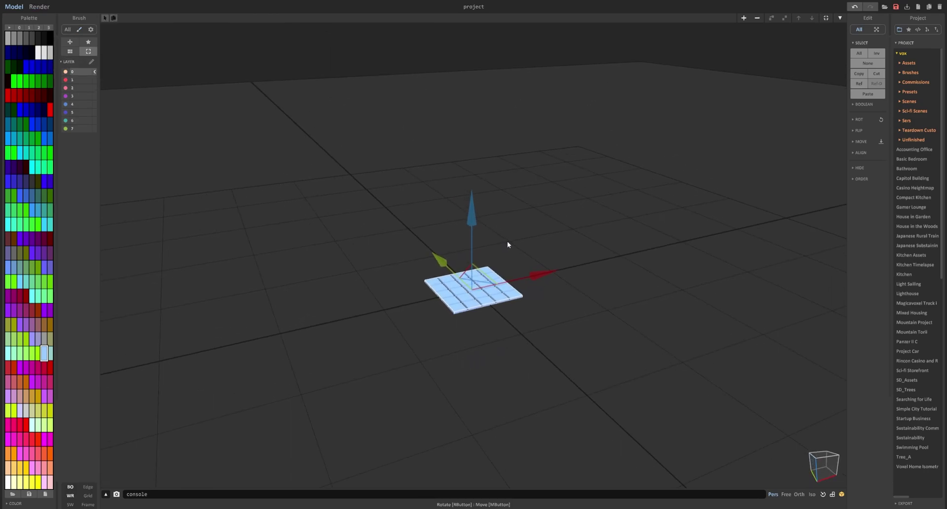
left_click(527, 272)
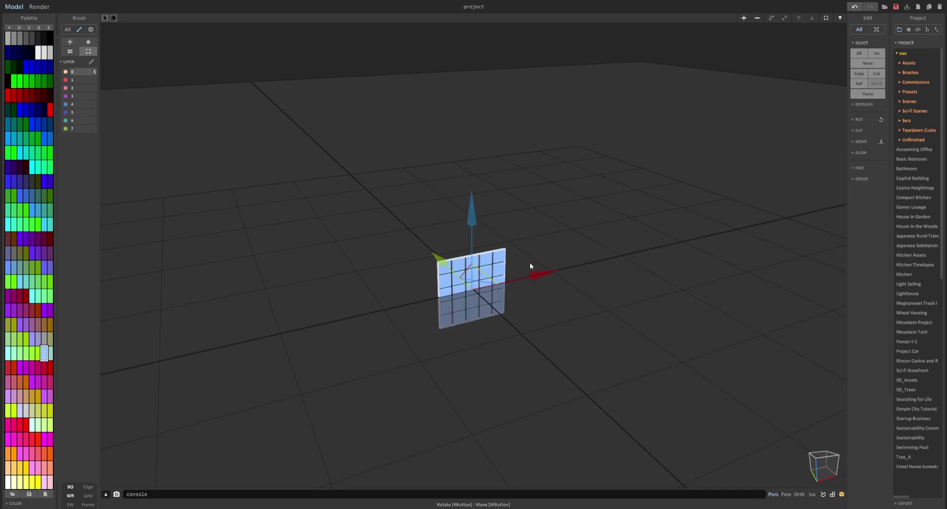
key("r")
key("r")
key("r")
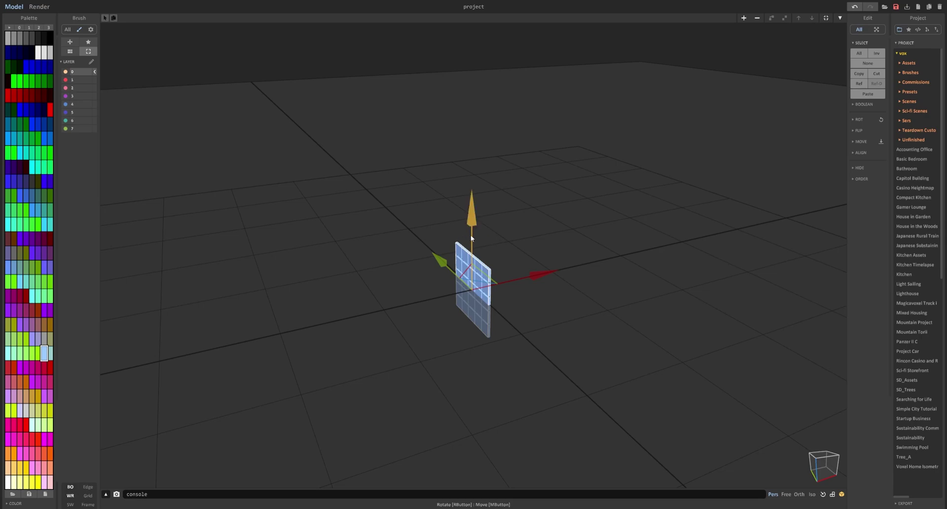
mouse_move(477, 247)
right_mouse_down()
mouse_move(530, 239)
mouse_move(494, 252)
right_mouse_up()
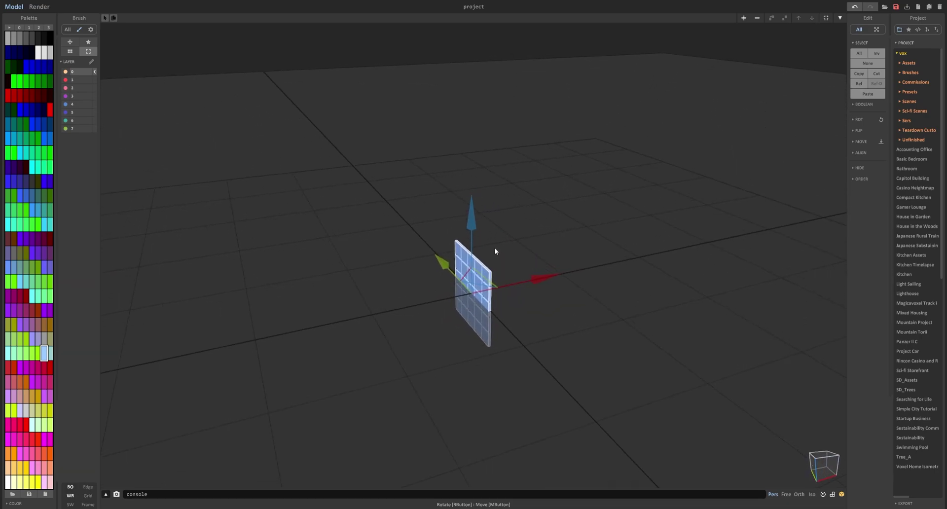
Step: Ground the plate and duplicate it sideways along the X arrow
key("g")
right_click_drag(472, 306, 546, 253)
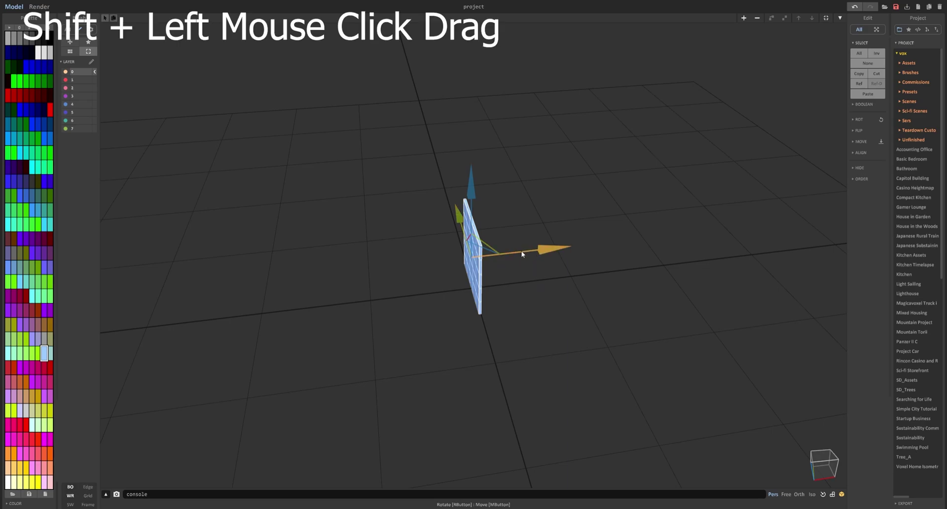
left_click_drag(522, 254, 558, 251, "shift")
right_click_drag(541, 274, 548, 331)
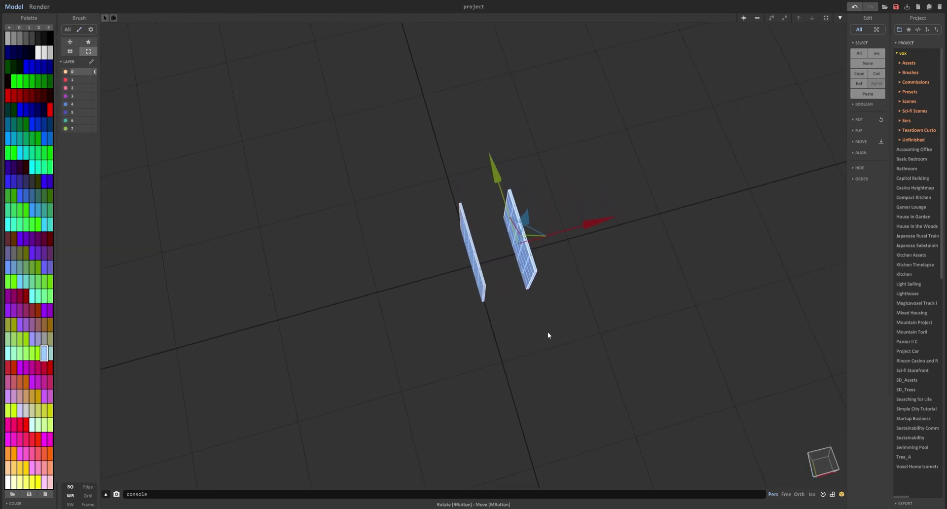
Step: Turn the copy a quarter turn and move it to meet the first plate in an L corner
left_click_drag(558, 309, 557, 242)
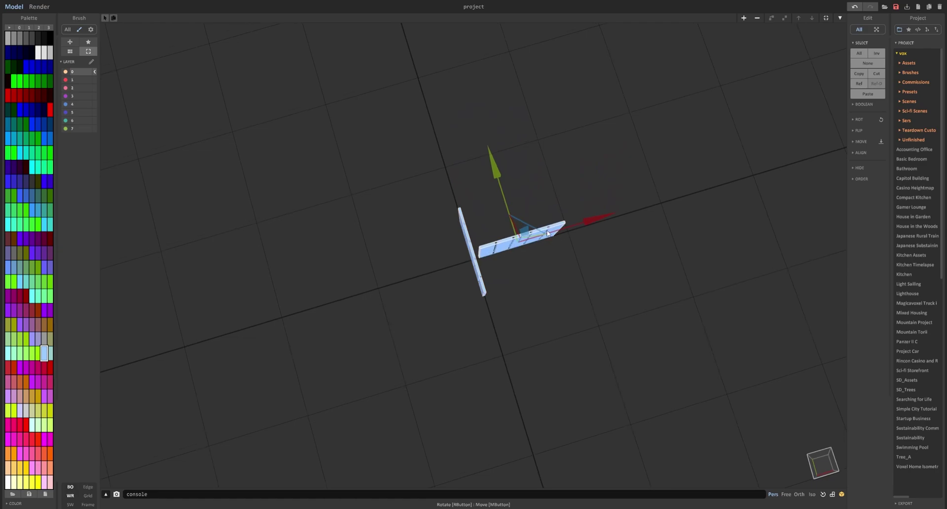
mouse_move(547, 232)
right_mouse_down()
mouse_move(536, 258)
mouse_move(528, 221)
mouse_move(538, 244)
right_mouse_up()
left_click_drag(541, 246, 528, 283)
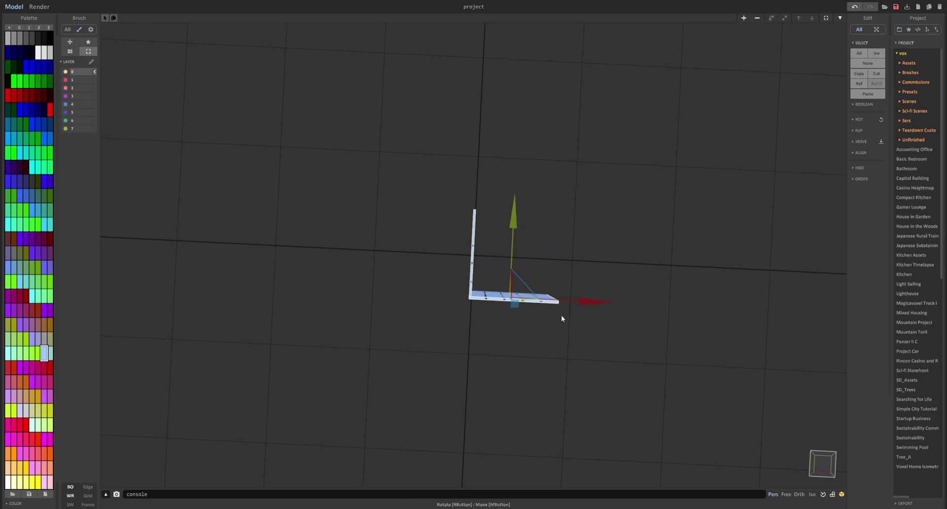
right_click_drag(582, 319, 564, 333)
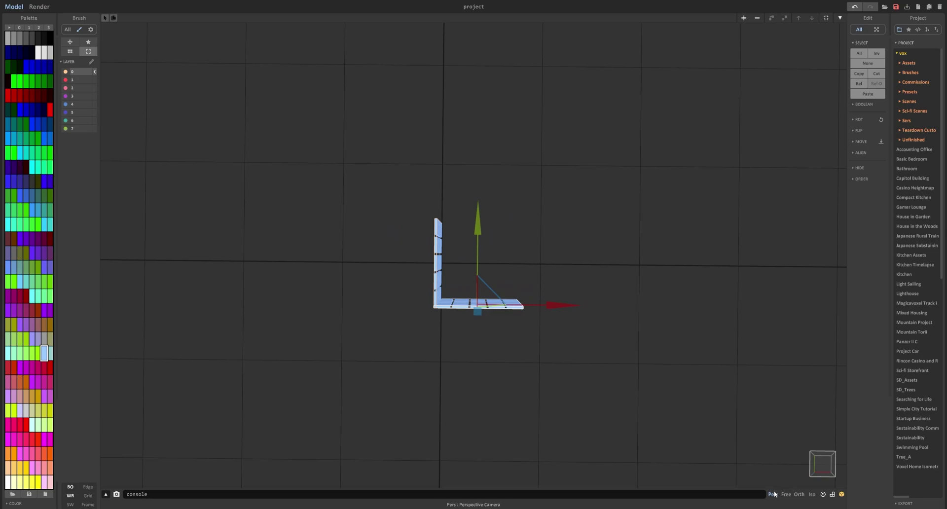
Step: Snap to a front view, zoom in and switch to an orthographic camera
left_click(837, 459)
scroll(461, 282, "up", 2)
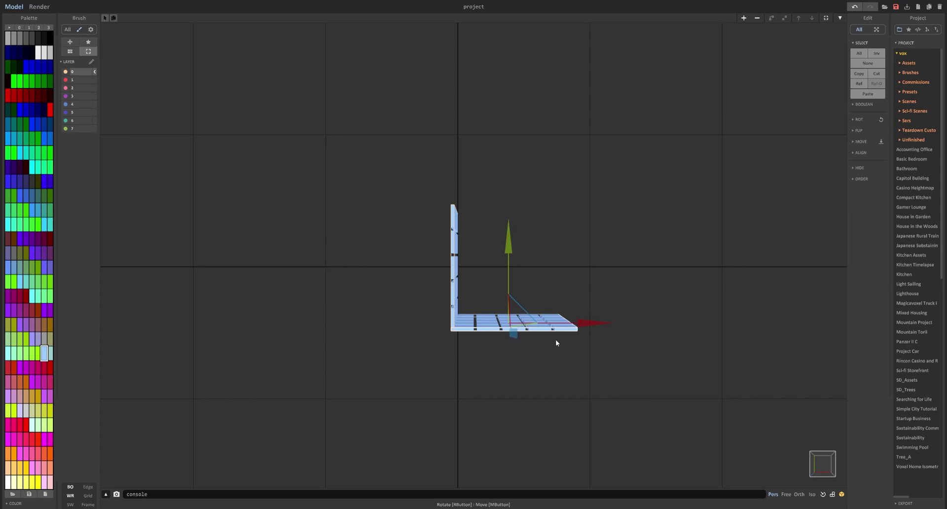
left_click(799, 494)
Step: Duplicate the L-shaped wall and move the copy diagonally across
right_click_drag(725, 440, 820, 463)
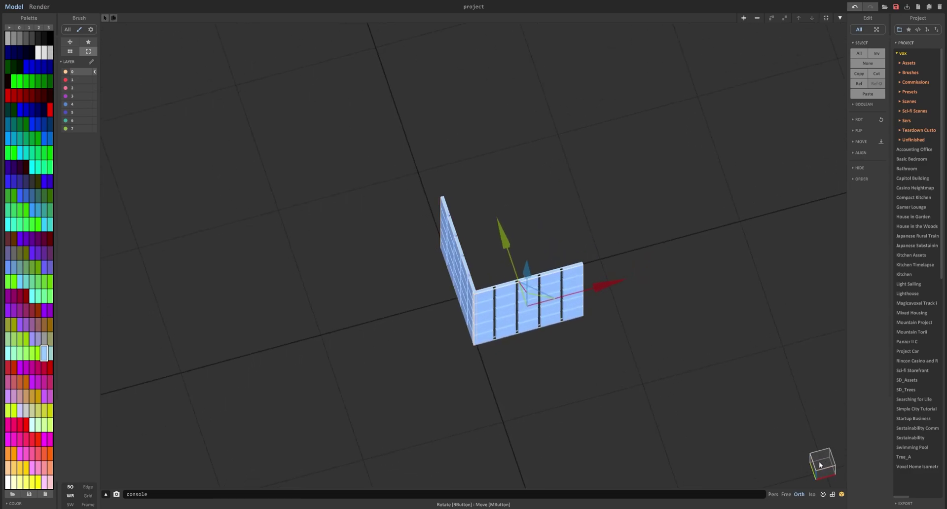
left_click(822, 461)
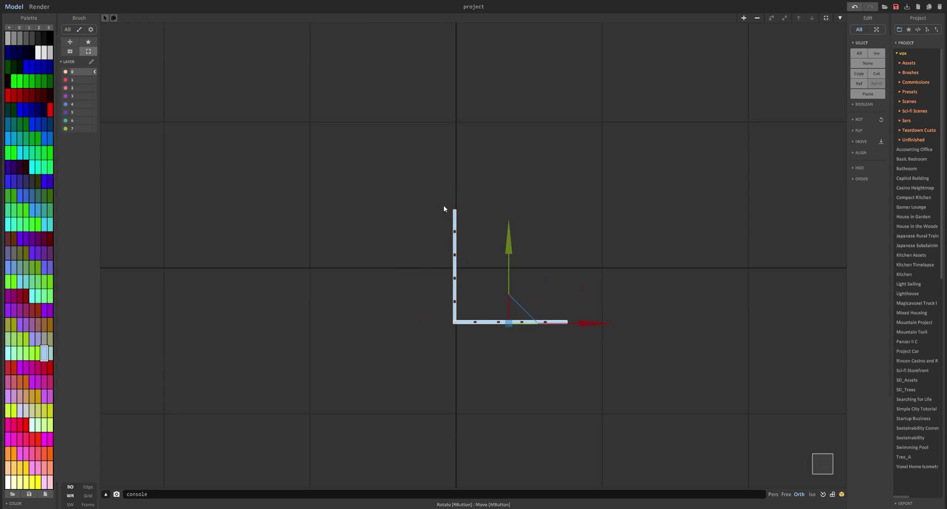
scroll(444, 208, "up", 2)
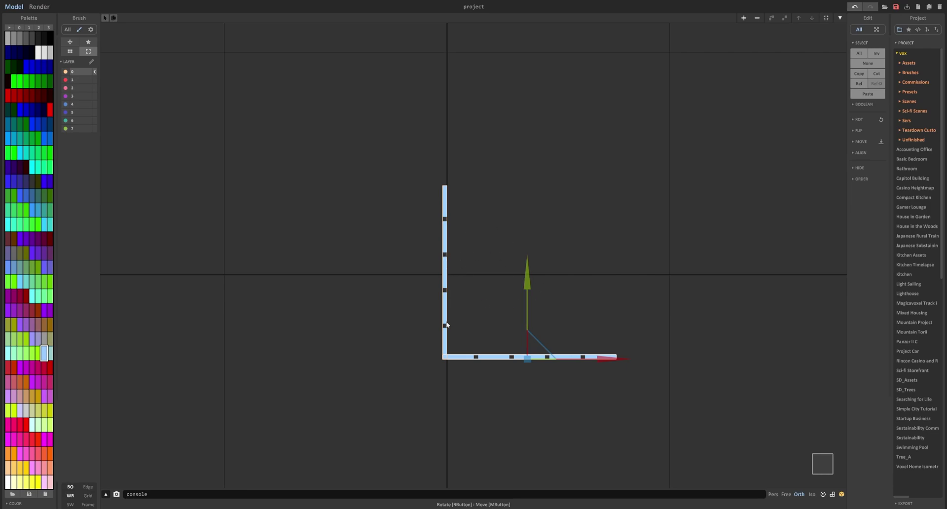
right_click_drag(445, 329, 465, 300)
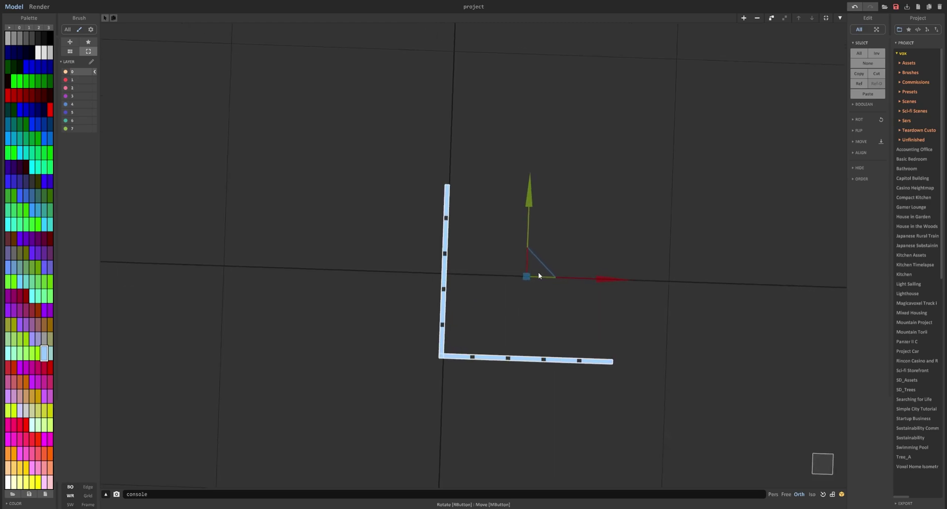
right_click_drag(565, 312, 484, 284)
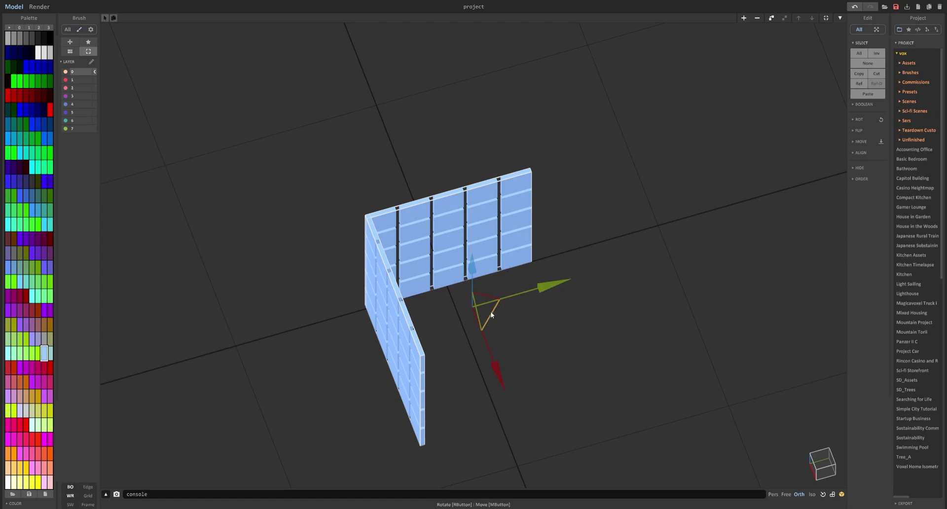
right_click_drag(496, 313, 469, 324)
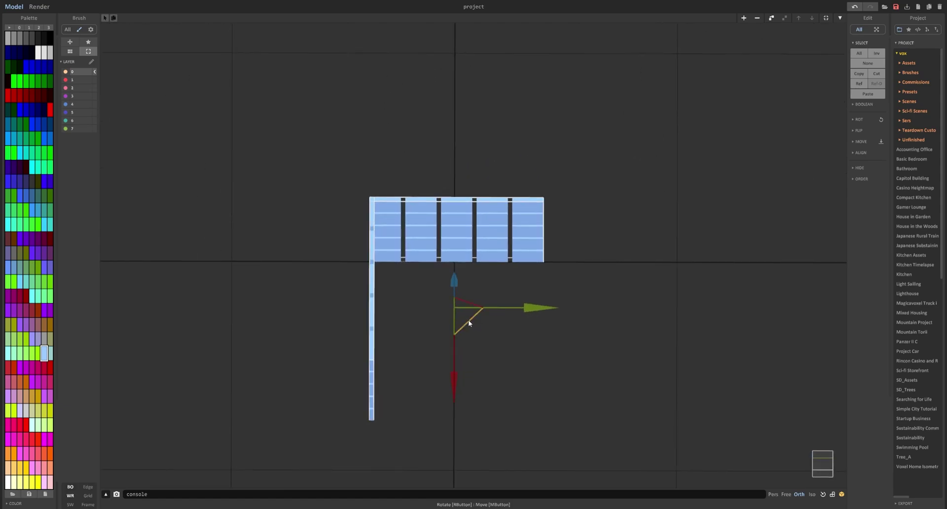
left_click_drag(469, 323, 515, 367)
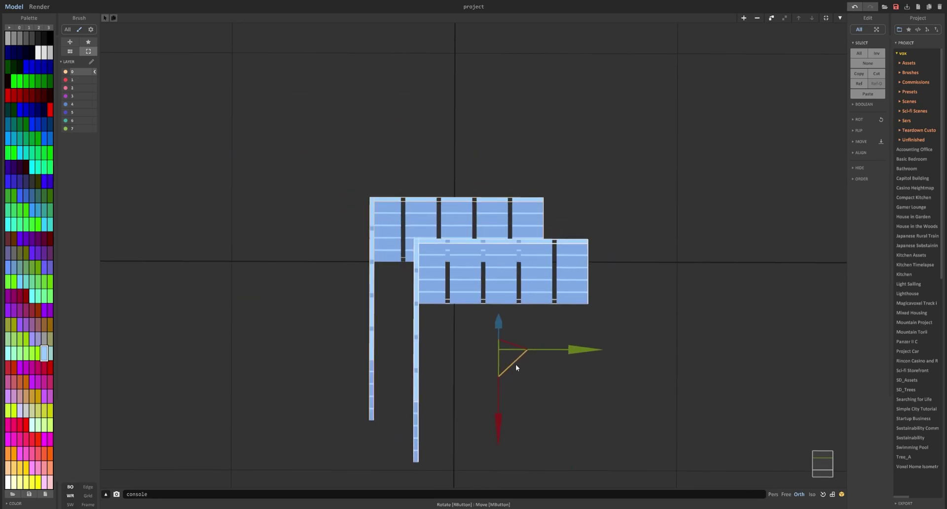
Step: Flip the copy on two axes and slide it in to close the square
right_click_drag(433, 264, 556, 321)
key("f")
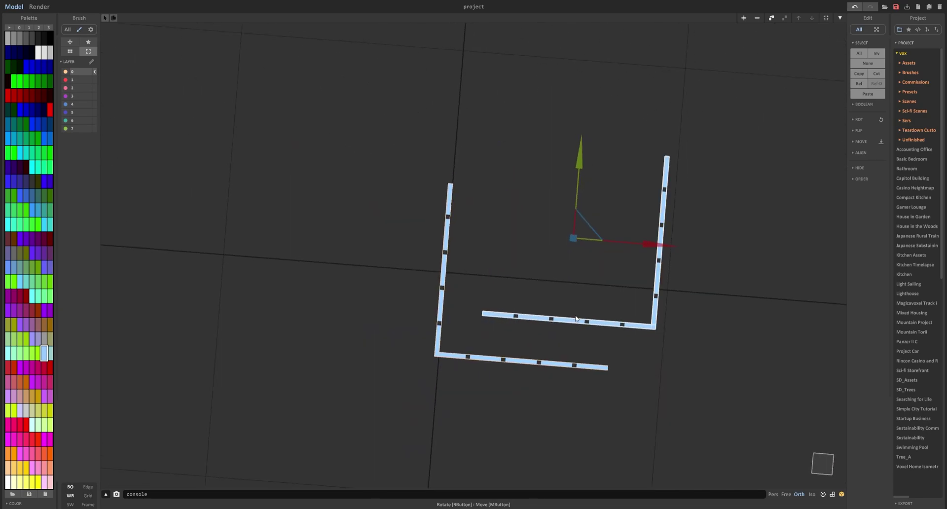
key("f")
left_click_drag(583, 225, 540, 262)
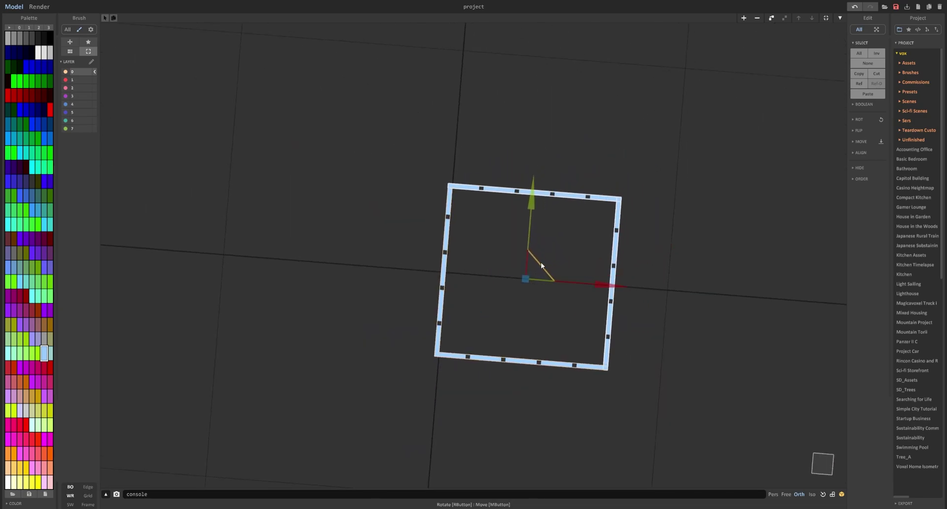
right_click_drag(540, 261, 576, 298)
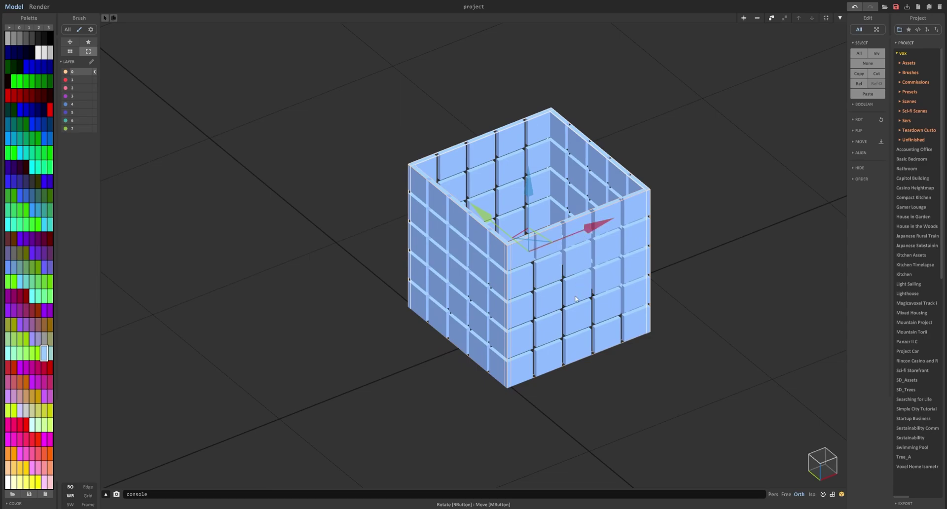
Step: Select the left wall and raise a copy of it to form the lid
left_click(478, 281)
right_click_drag(516, 198, 466, 202)
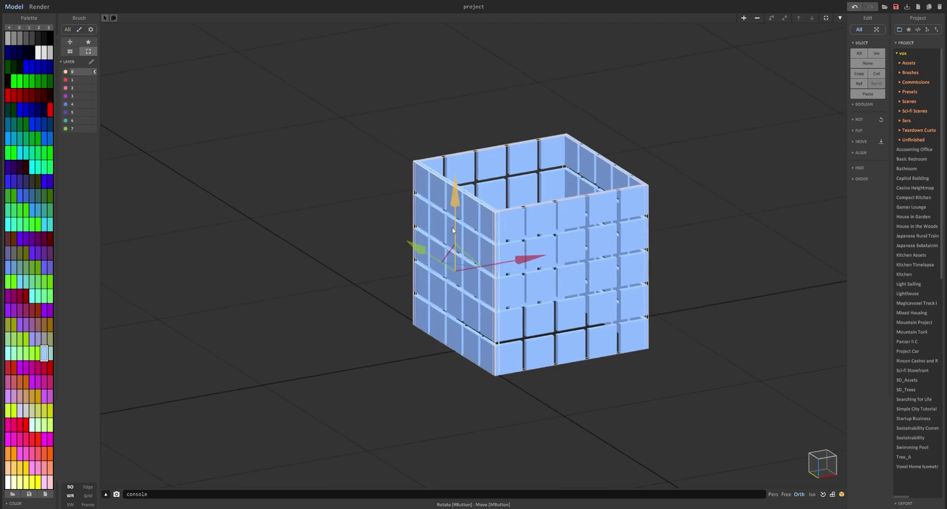
left_click_drag(455, 229, 448, 76)
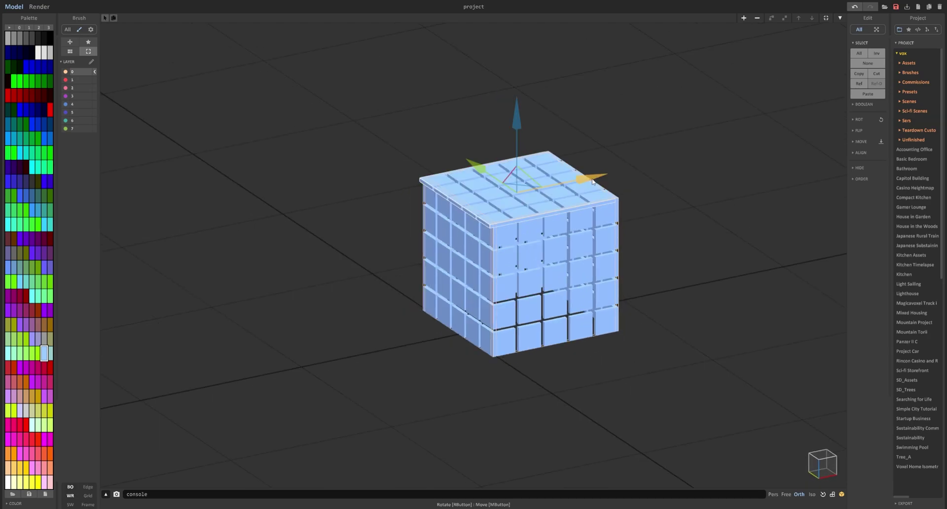
right_click_drag(592, 182, 547, 174)
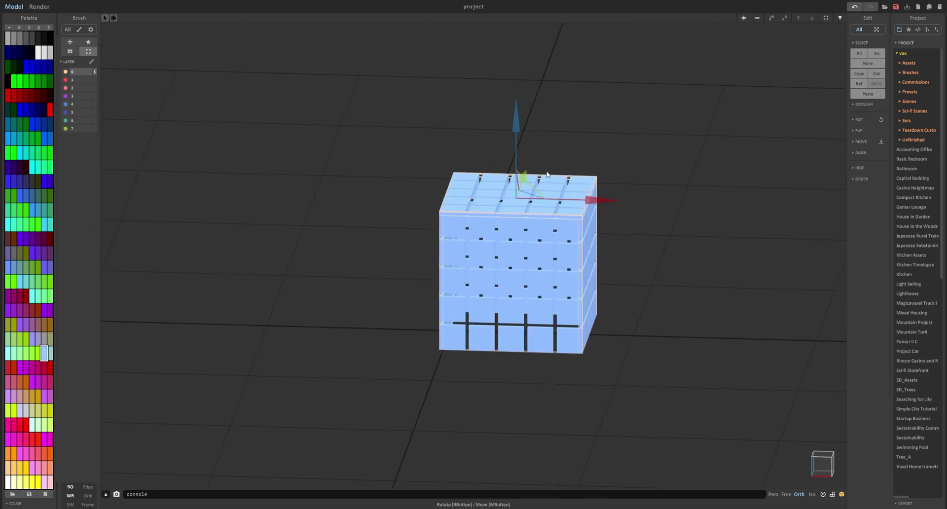
Step: Adjust the top and bottom slabs, undoing the misplaced slab move
left_click_drag(517, 157, 516, 105)
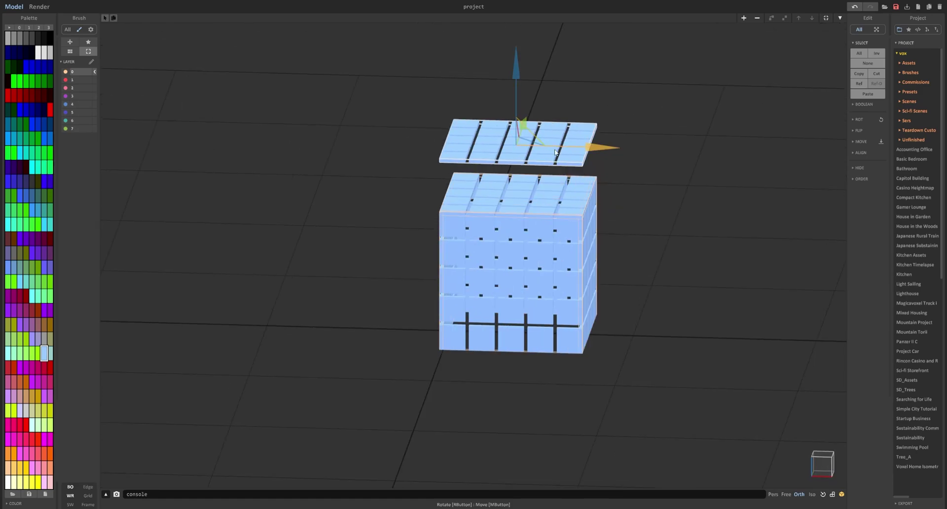
right_click_drag(587, 173, 550, 169)
left_click_drag(500, 101, 513, 271)
right_click_drag(498, 276, 493, 274)
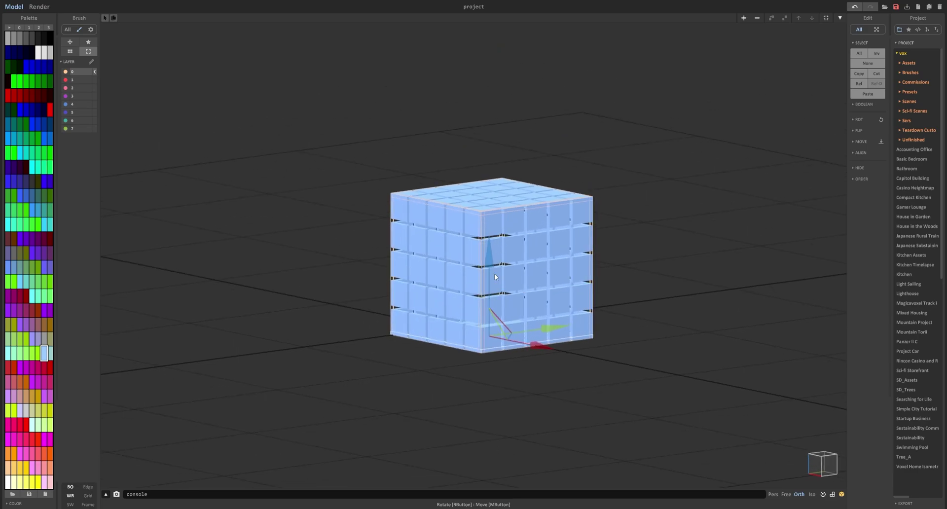
left_click_drag(495, 276, 512, 108)
key("ctrl+z")
right_click_drag(567, 156, 453, 340)
right_click_drag(482, 311, 443, 242)
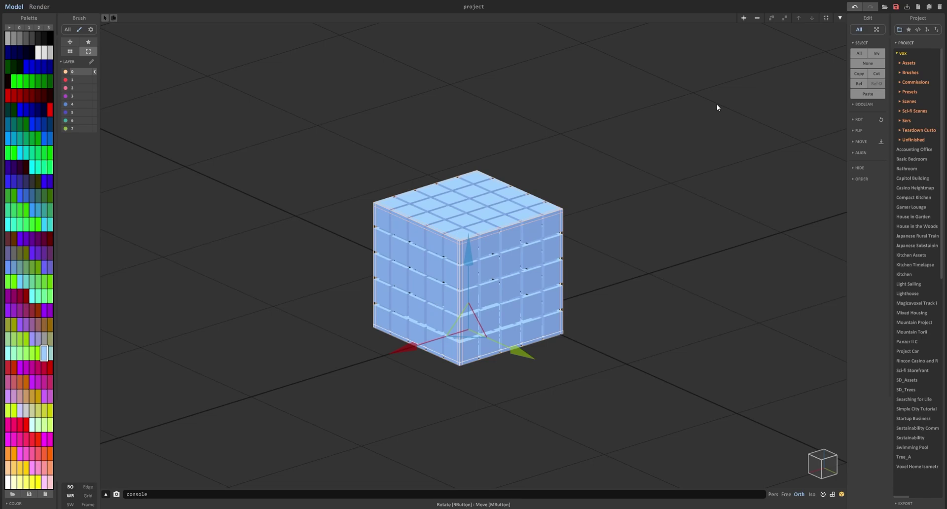
Step: Add a new empty 40×40×40 model, move it right of the cube, and enter Model mode
left_click(743, 18)
left_click_drag(486, 262, 653, 165)
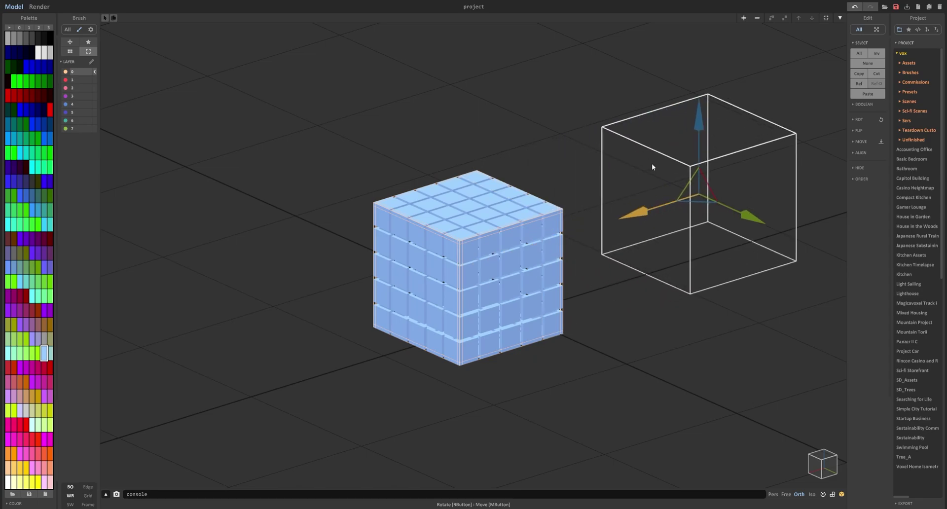
scroll(608, 154, "down", 2)
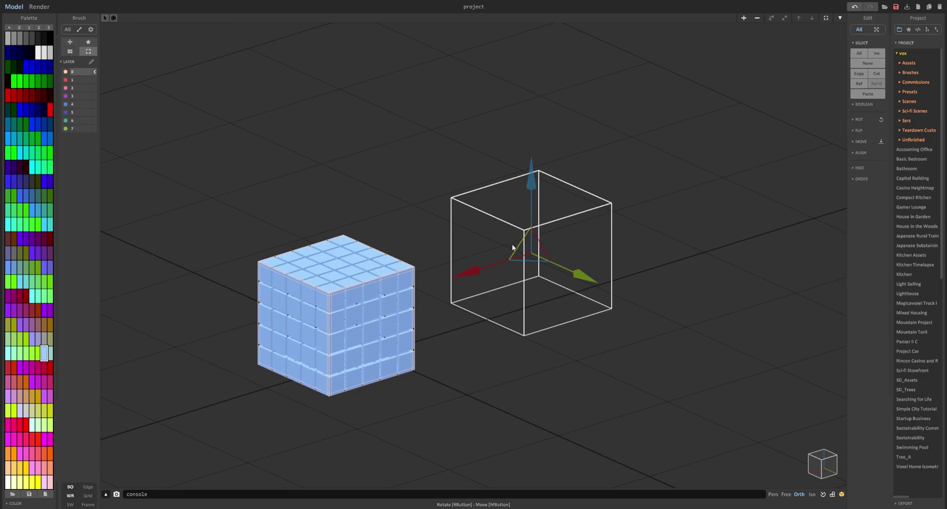
left_click(840, 18)
key("Tab")
key("Tab")
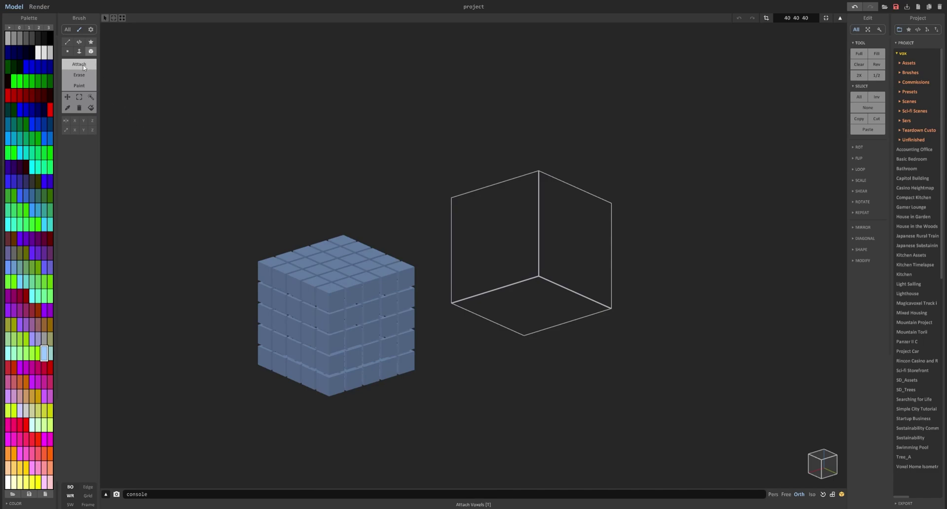
right_click_drag(573, 184, 593, 251)
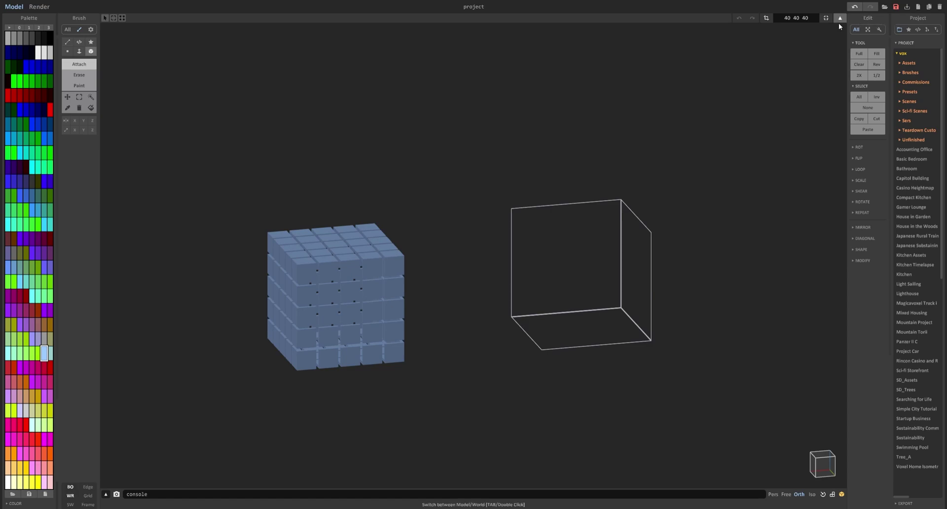
Step: Resize the new model to 12×12×12 and fill it with a Cone shape
left_click(796, 17)
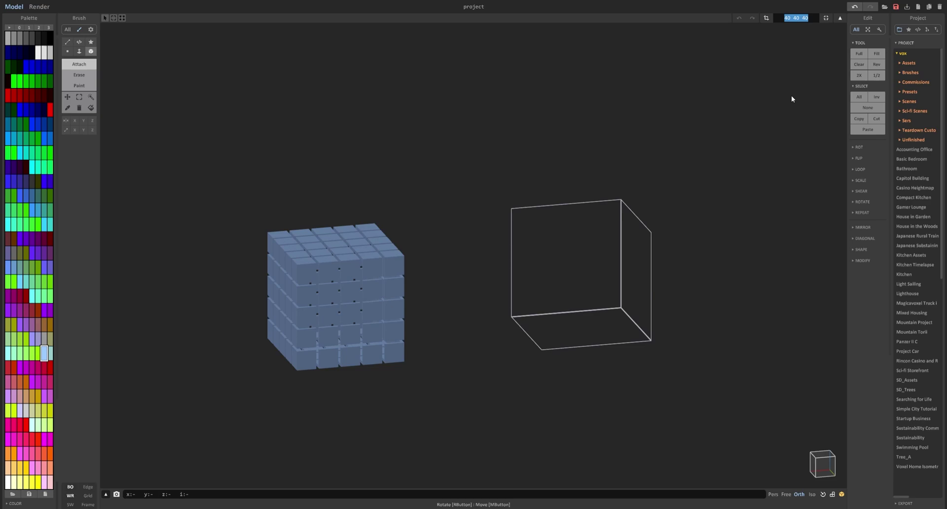
type("20")
key("BackSpace")
key("BackSpace")
type("12")
key("Return")
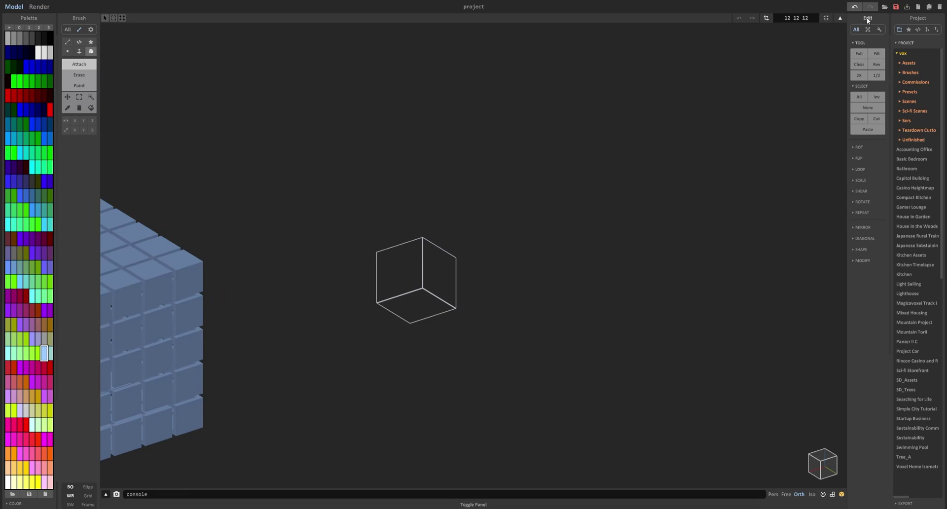
left_click(861, 249)
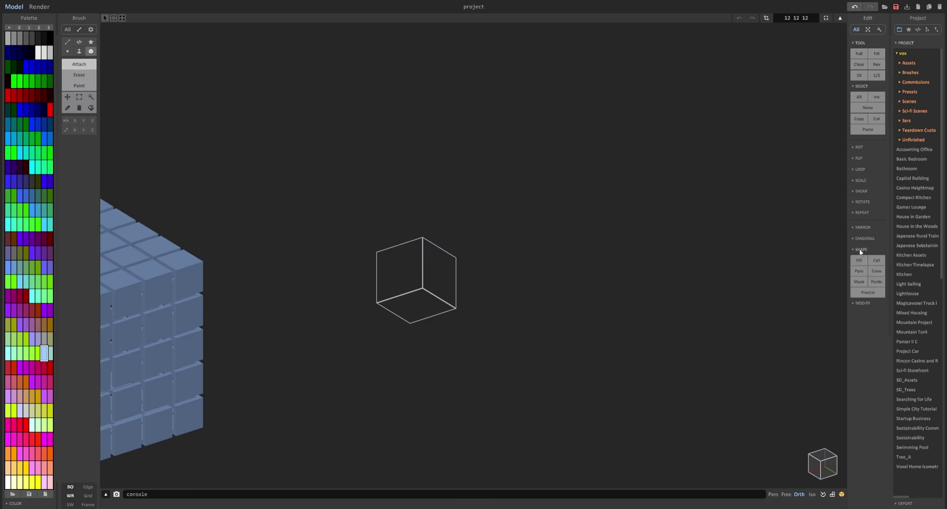
left_click(876, 270)
Step: In World mode, duplicate the cone directly below and nudge it up to overlap
right_click_drag(652, 251, 604, 199)
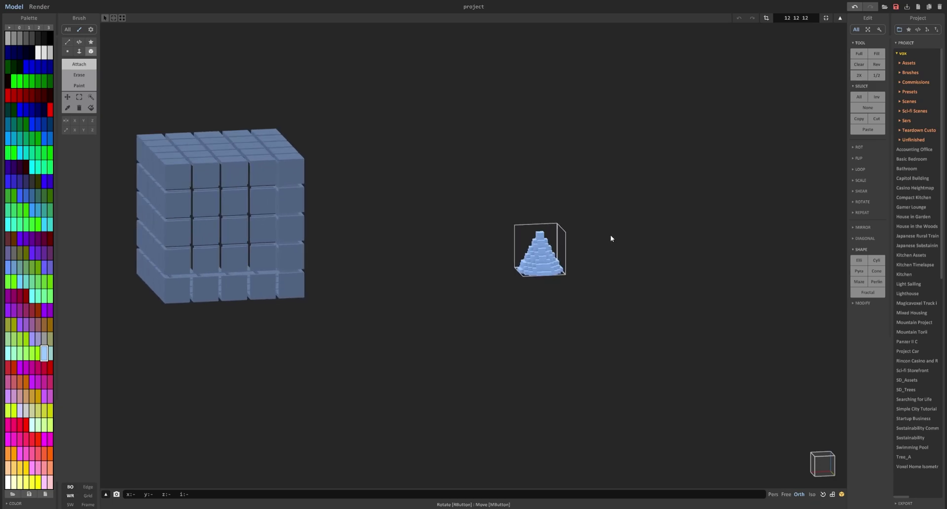
key("Tab")
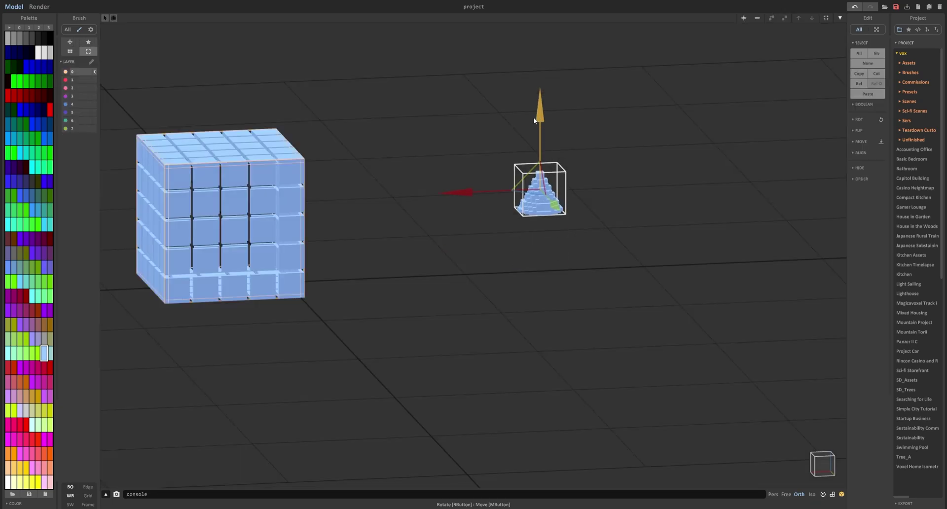
mouse_move(539, 195)
right_mouse_down()
mouse_move(530, 201)
mouse_move(546, 194)
right_mouse_up()
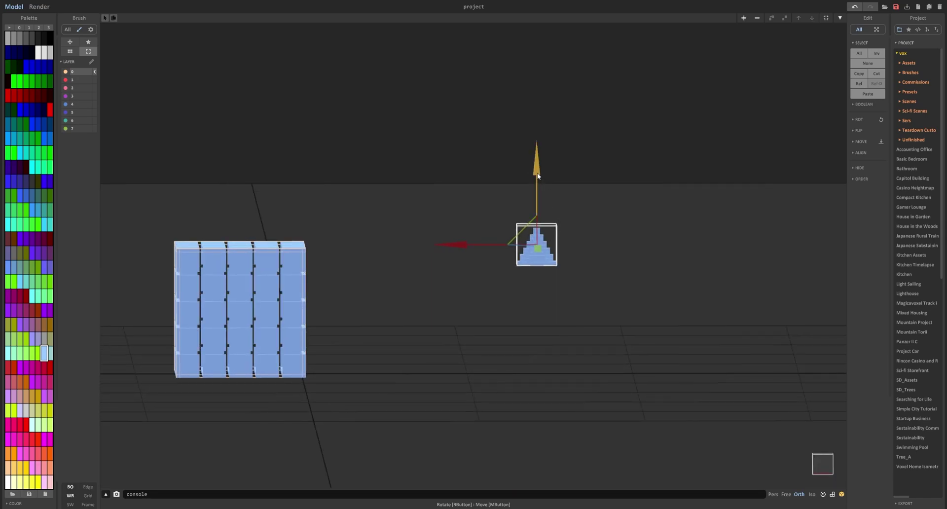
left_click_drag(537, 173, 539, 217, "alt")
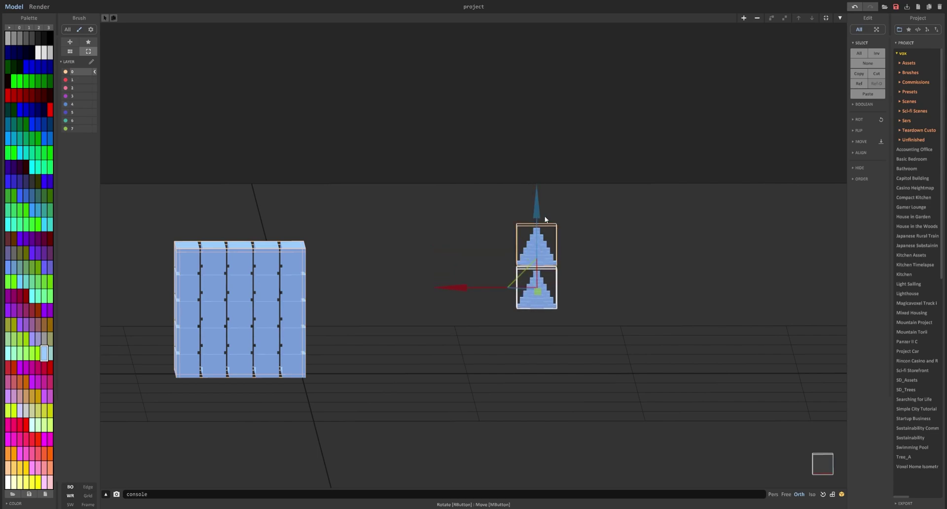
right_click_drag(546, 218, 500, 219)
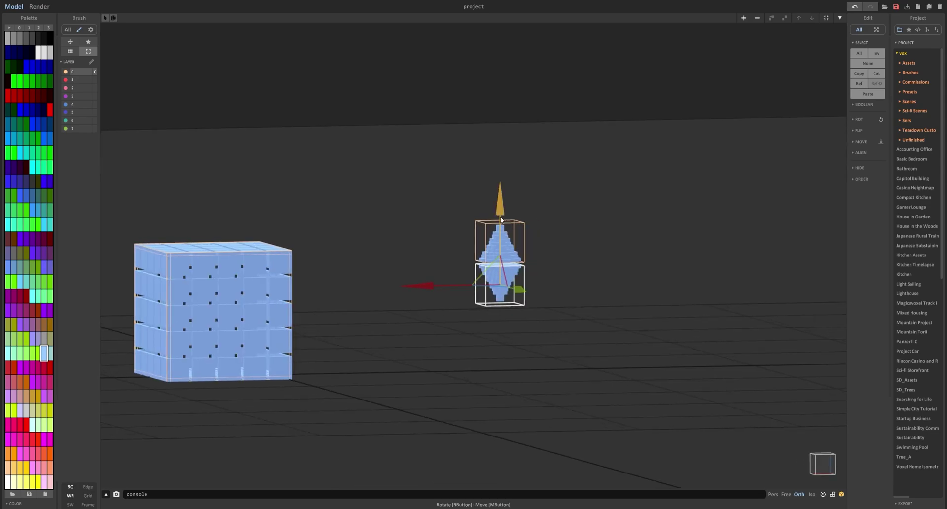
left_click_drag(500, 218, 500, 214)
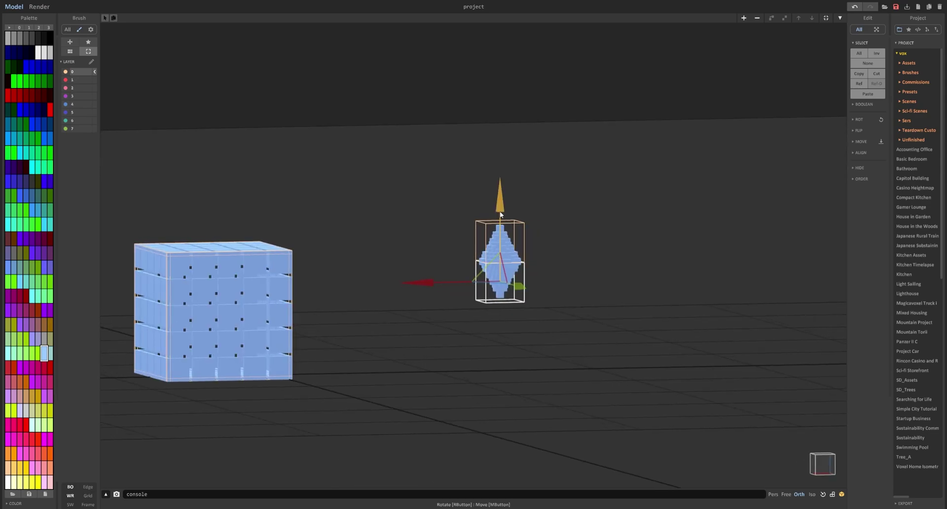
Step: Select both cones and merge them into one crystal with U
left_click(516, 249, "shift")
right_click_drag(537, 243, 518, 249)
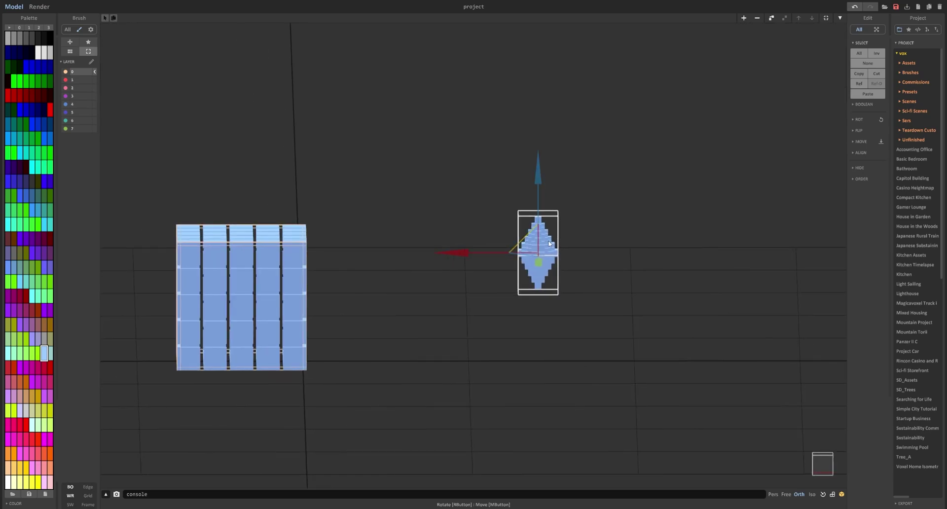
key("u")
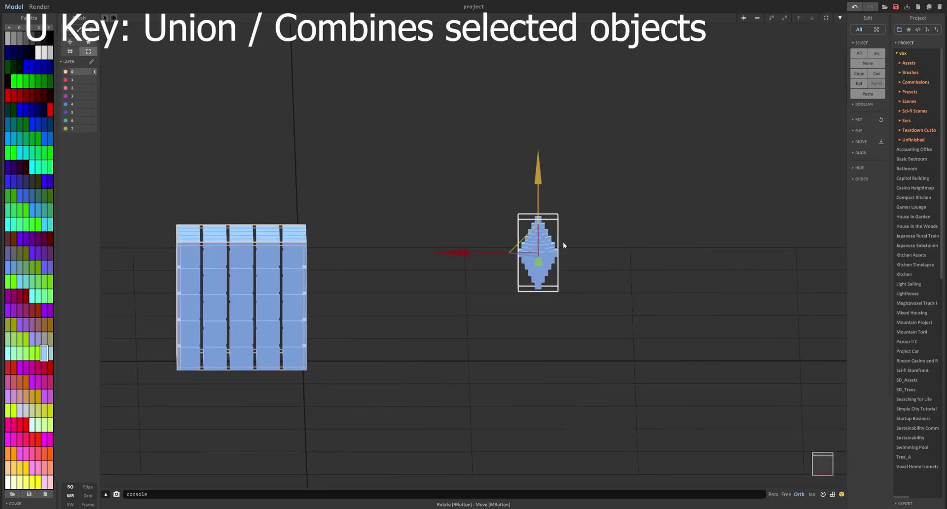
right_click_drag(563, 242, 612, 239)
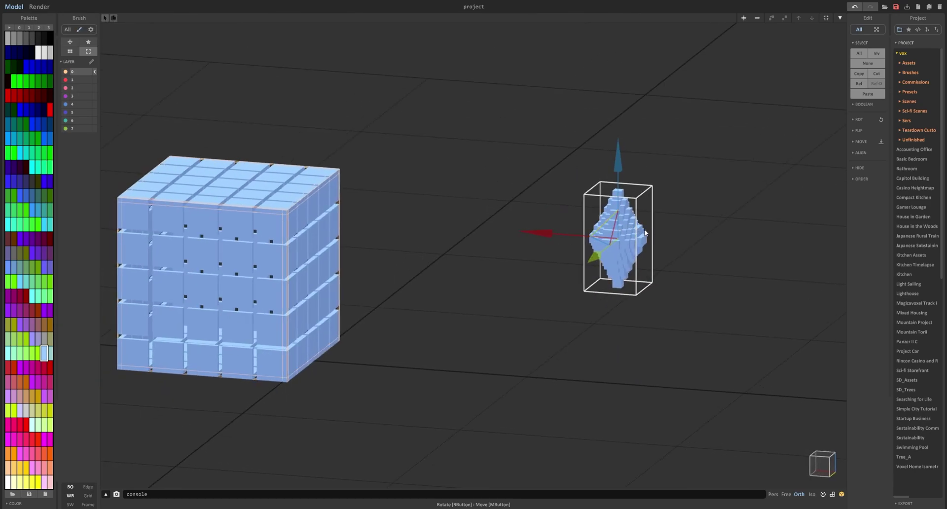
Step: Scale the merged crystal by z 1.2, stretching it to 12×12×26 voxels
key("Tab")
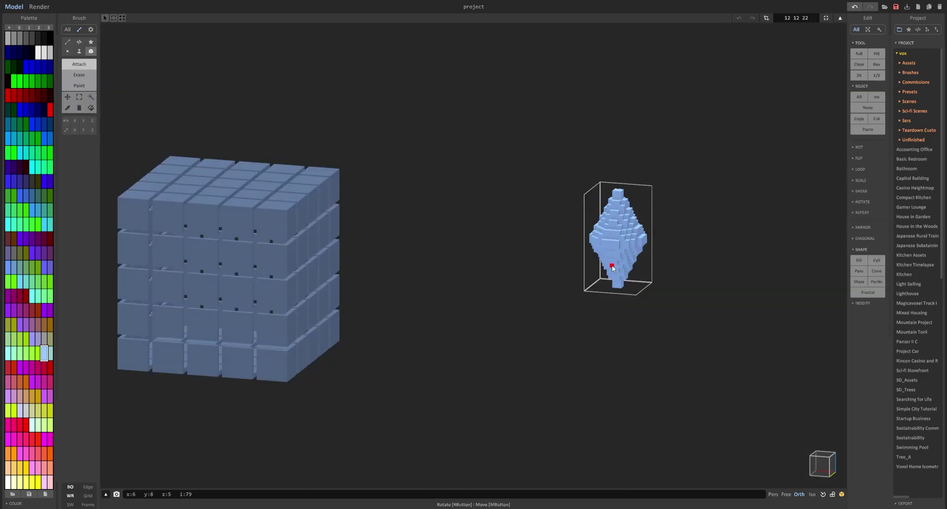
left_click(861, 180)
left_click_drag(878, 194, 839, 193)
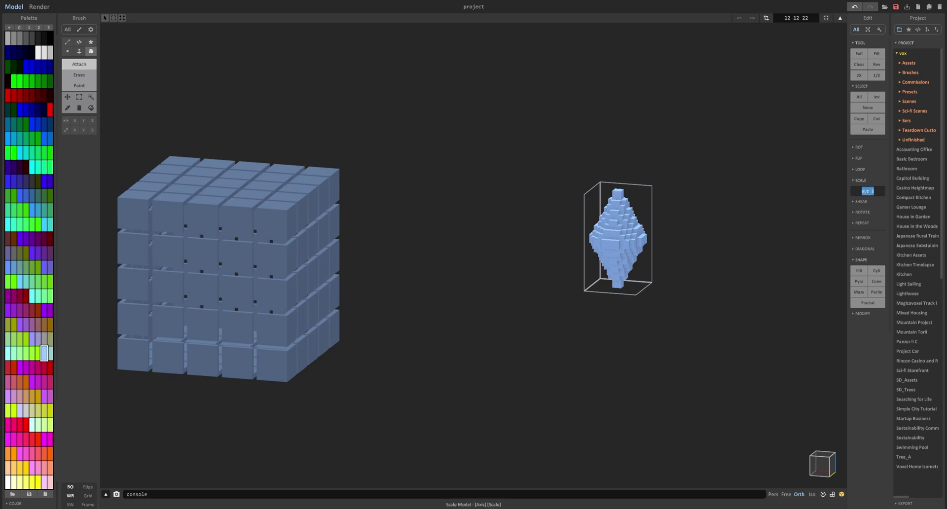
type("z 1.2")
key("Return")
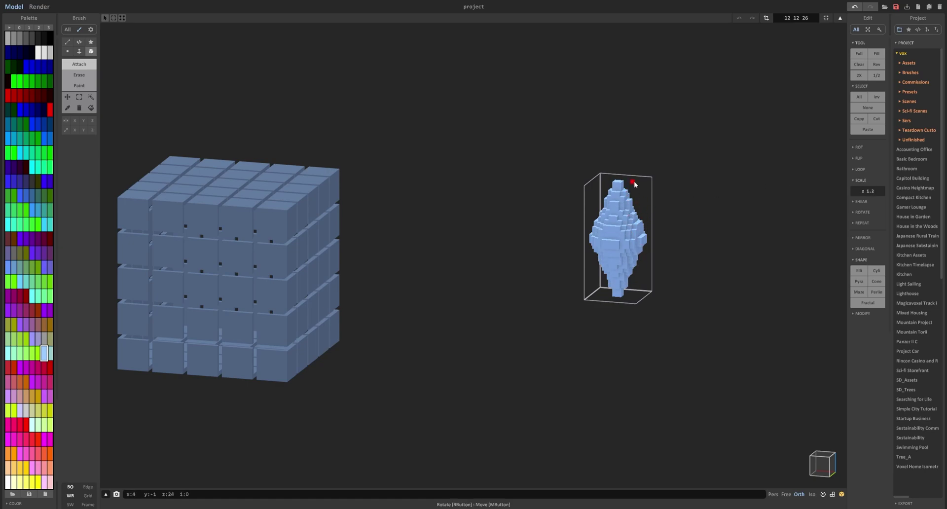
left_click(865, 191)
right_click_drag(627, 202, 653, 211)
right_click_drag(531, 236, 627, 224)
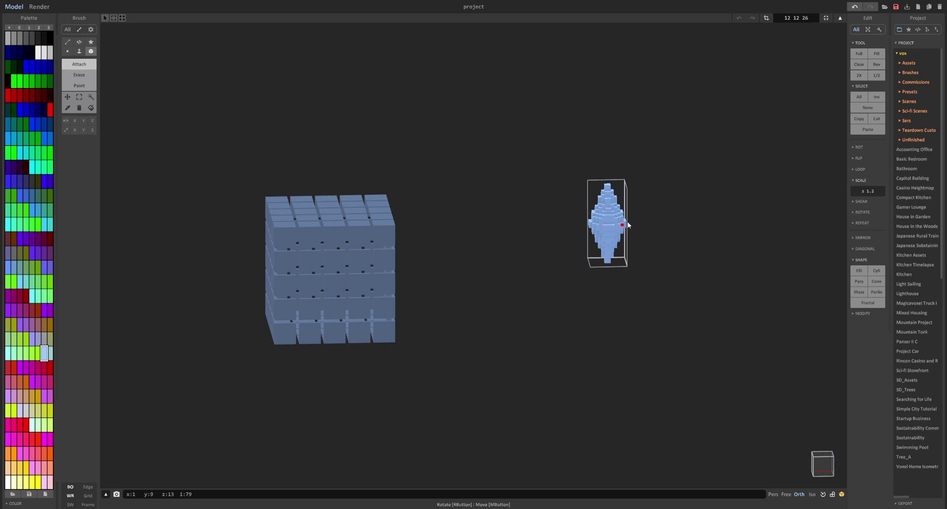
key("Tab")
key("Tab")
Step: Recolour the whole diamond model dark blue with Region Replace
left_click(49, 140)
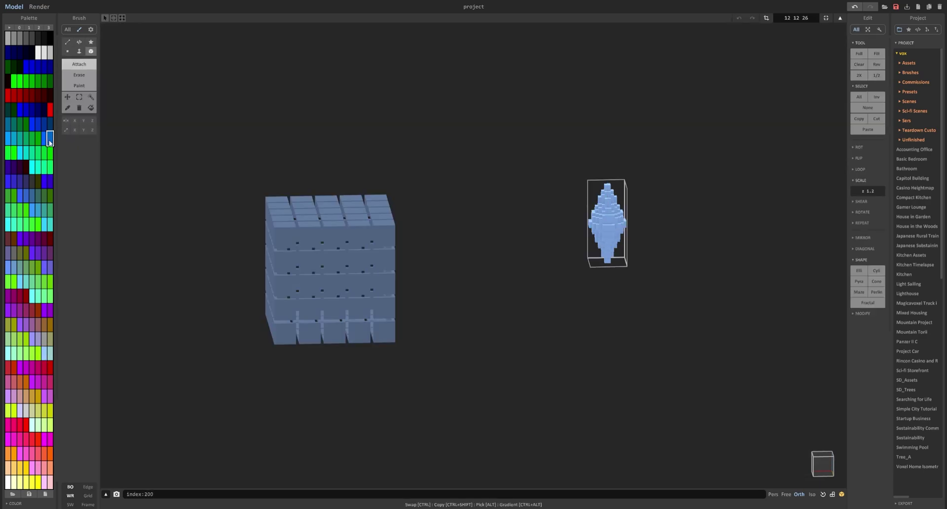
left_click(91, 107)
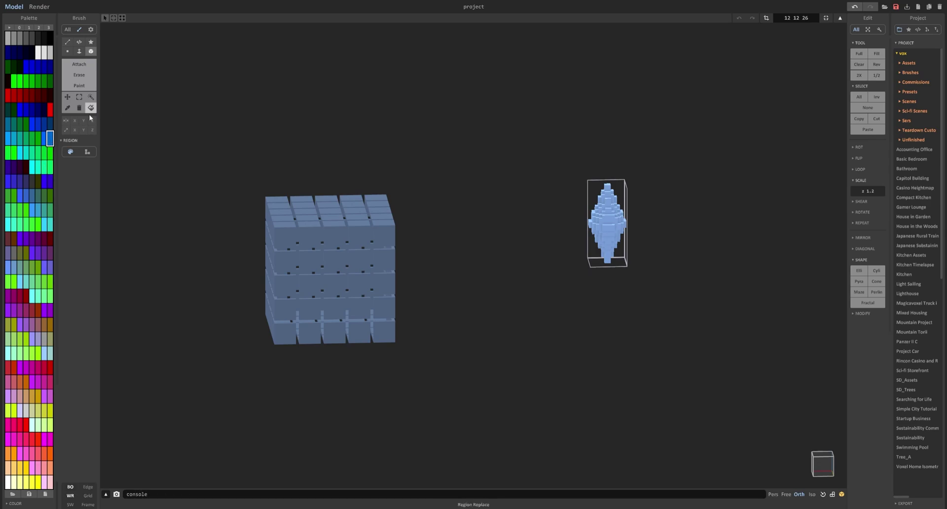
left_click(623, 218)
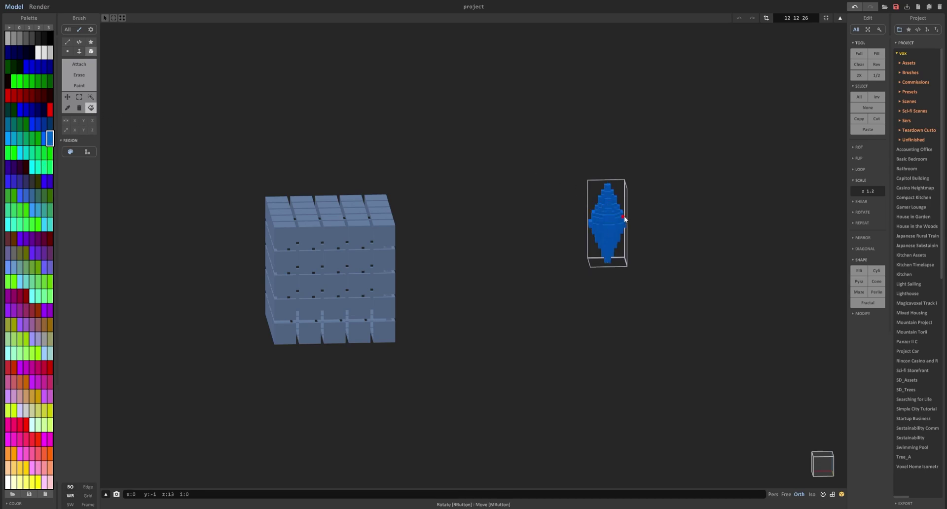
key("ctrl+z")
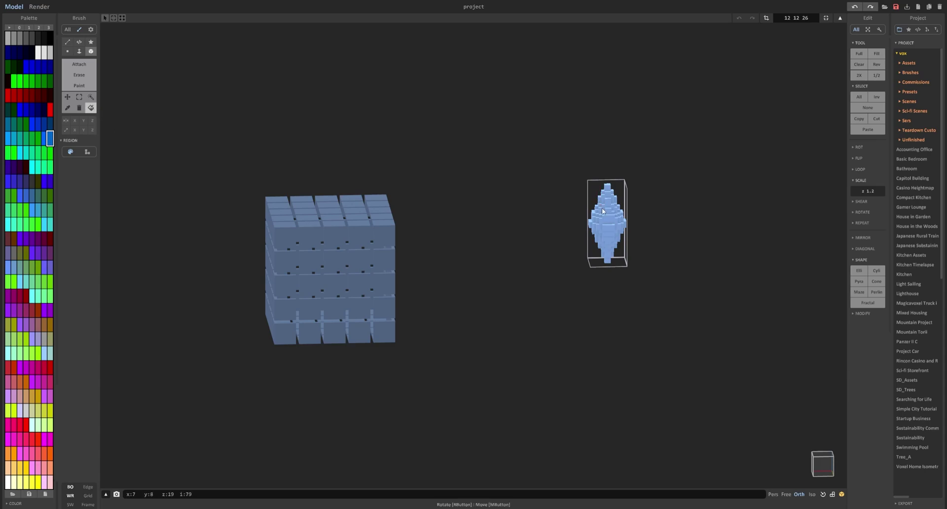
left_click(615, 225)
right_click_drag(615, 225, 647, 202)
scroll(643, 230, "up", 3)
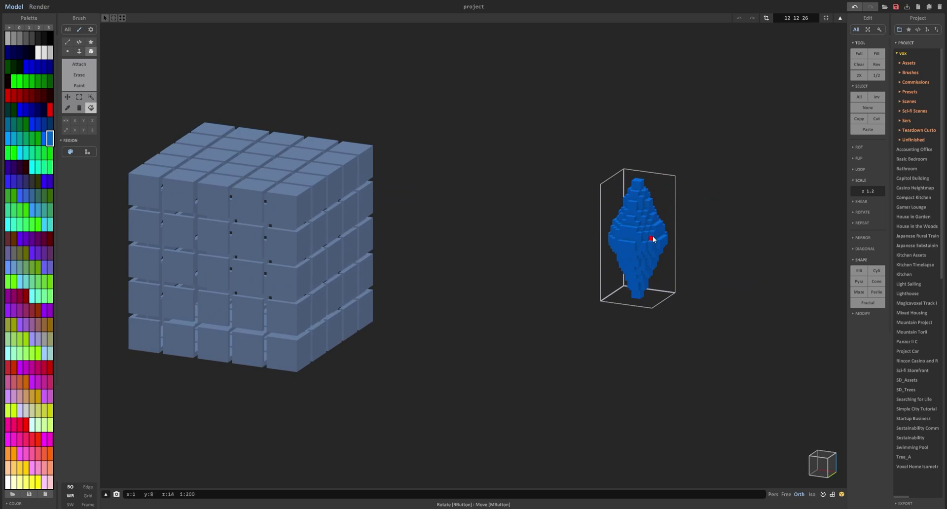
Step: Centre the blue diamond inside the tiled cube and preview the path-traced render
key("Tab")
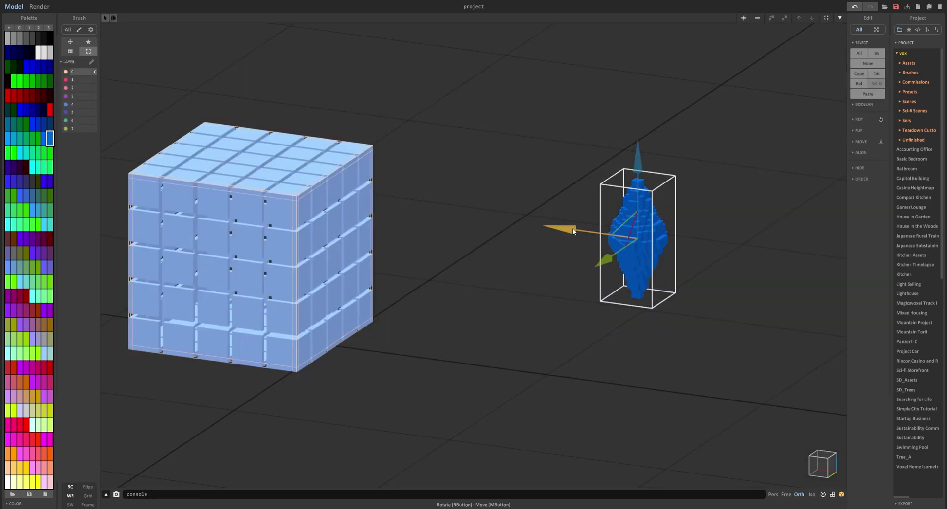
left_click_drag(584, 230, 188, 182)
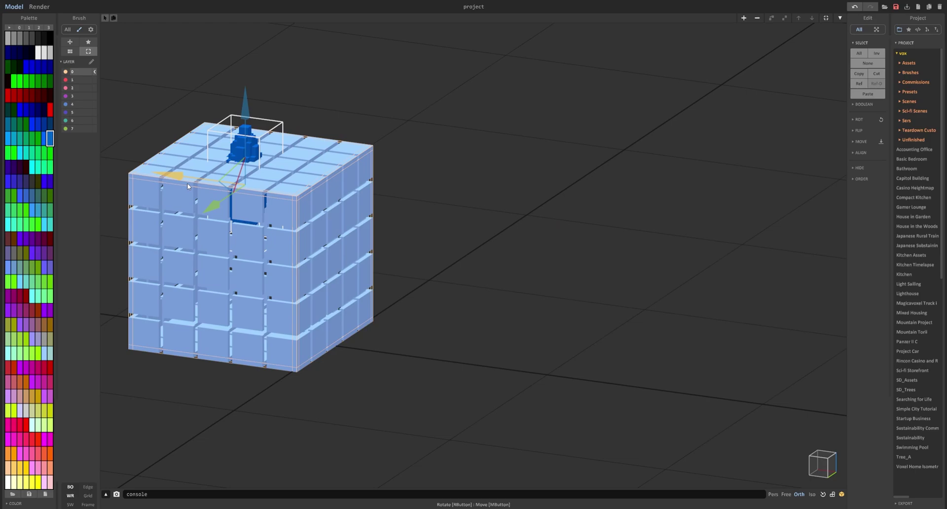
right_click_drag(187, 182, 374, 246)
left_click(822, 463)
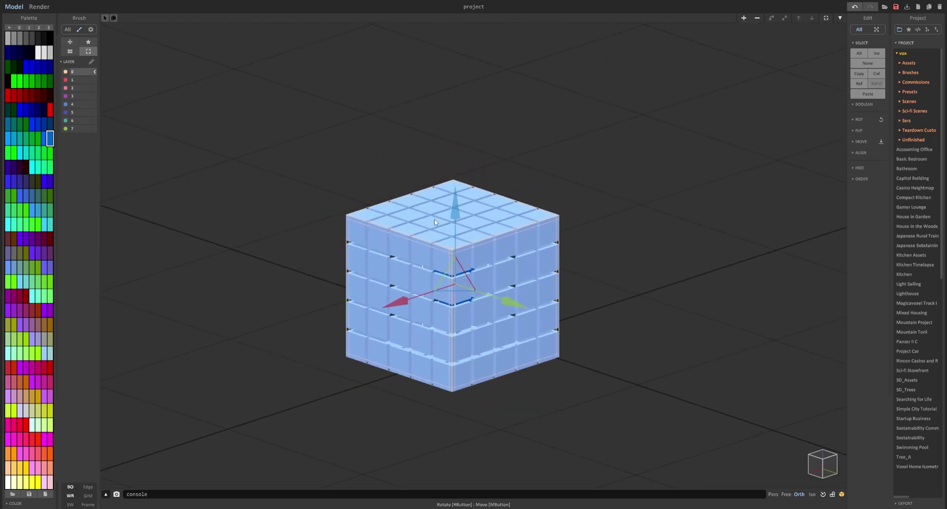
left_click(39, 7)
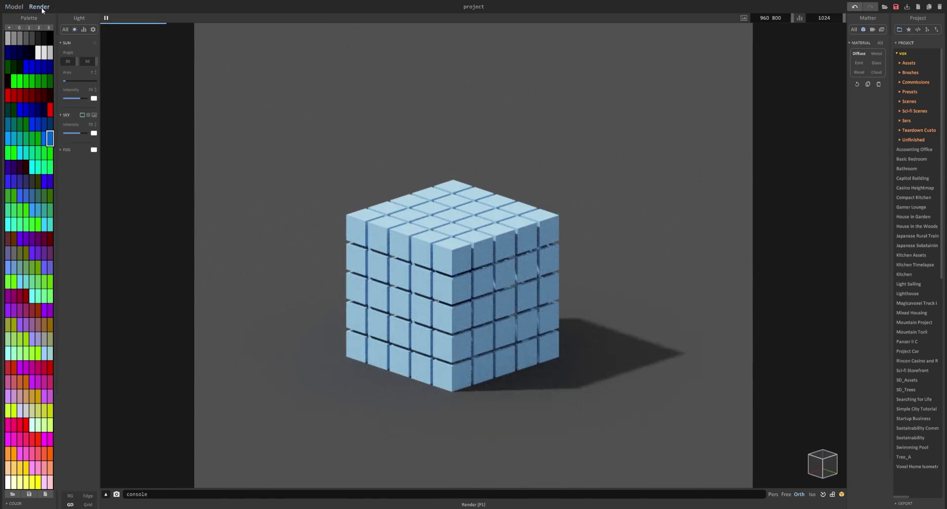
Step: Pan the render preview, then return to Model view at a lower frontal angle
middle_click_drag(467, 249, 498, 264)
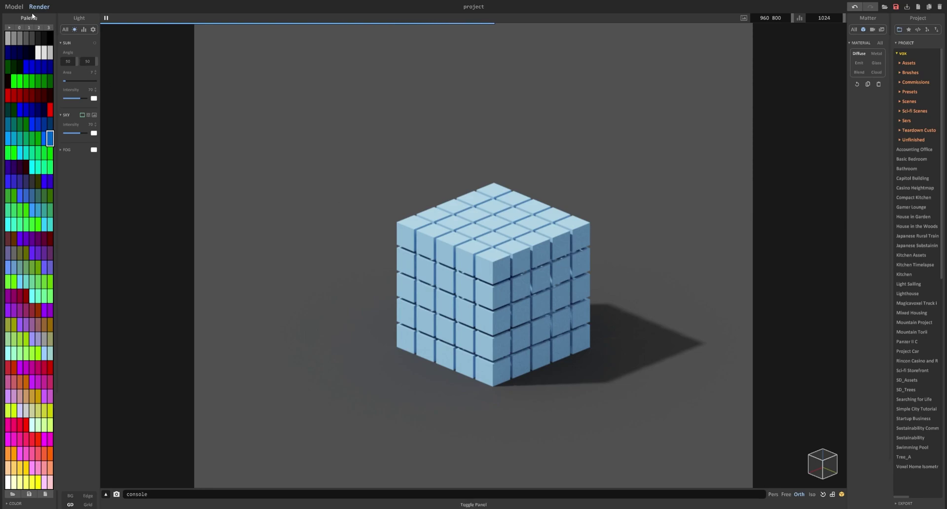
left_click(14, 6)
right_click_drag(490, 294, 525, 278)
Step: Move the selected tiled cube onto layer 1
scroll(525, 278, "up", 3)
scroll(612, 246, "down", 5)
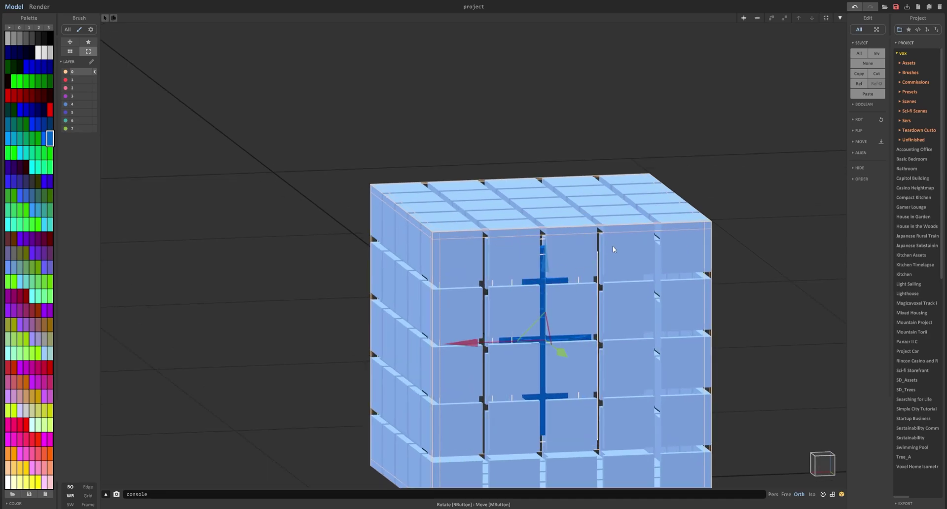
right_click_drag(657, 266, 698, 302)
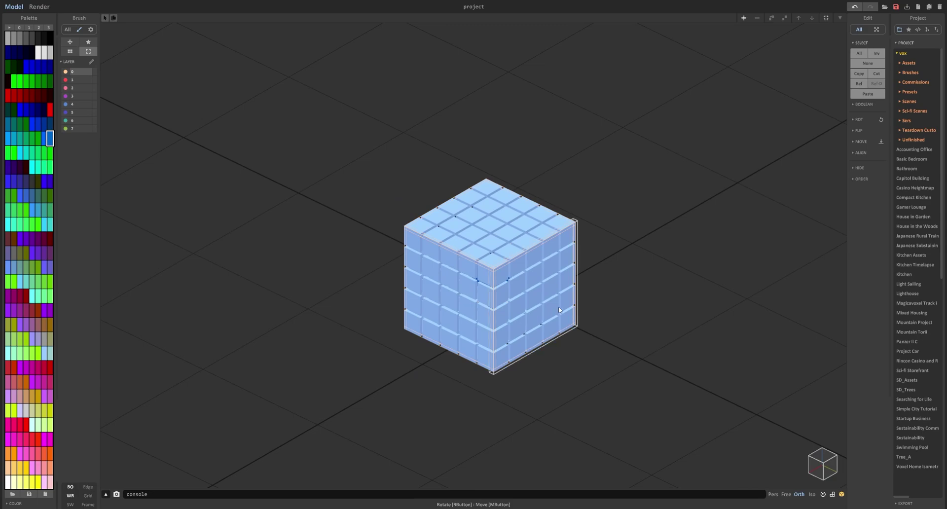
key("g")
right_click_drag(438, 290, 431, 245)
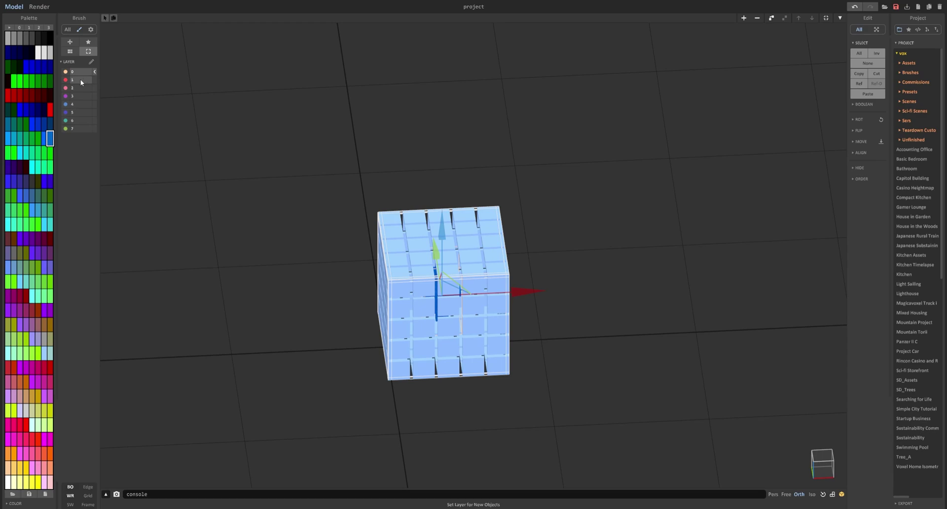
key("i")
scroll(515, 281, "up", 3)
right_click_drag(498, 277, 500, 268)
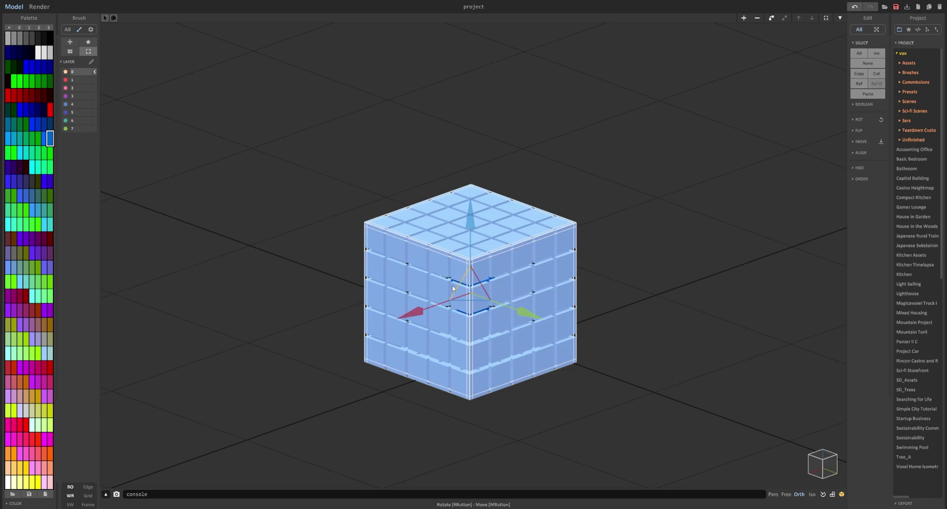
right_click_drag(489, 173, 511, 267)
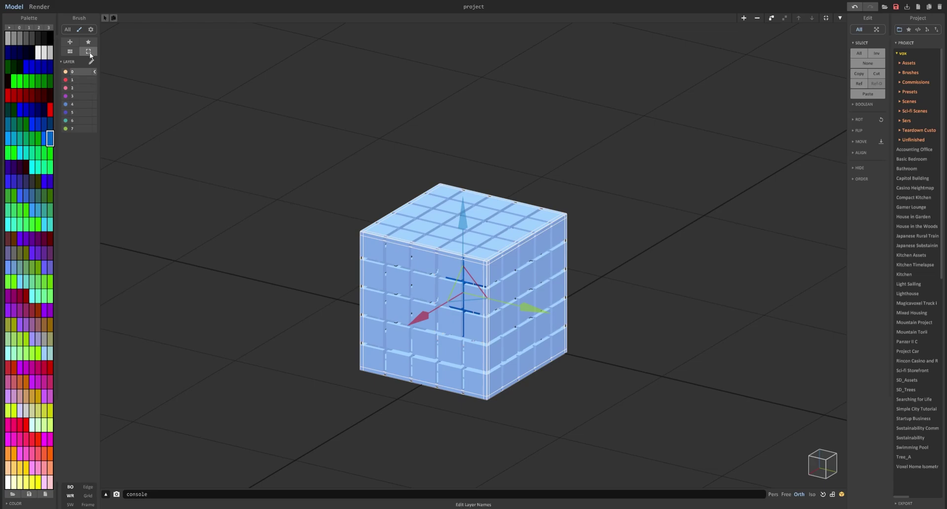
left_click(94, 83)
left_click(201, 123)
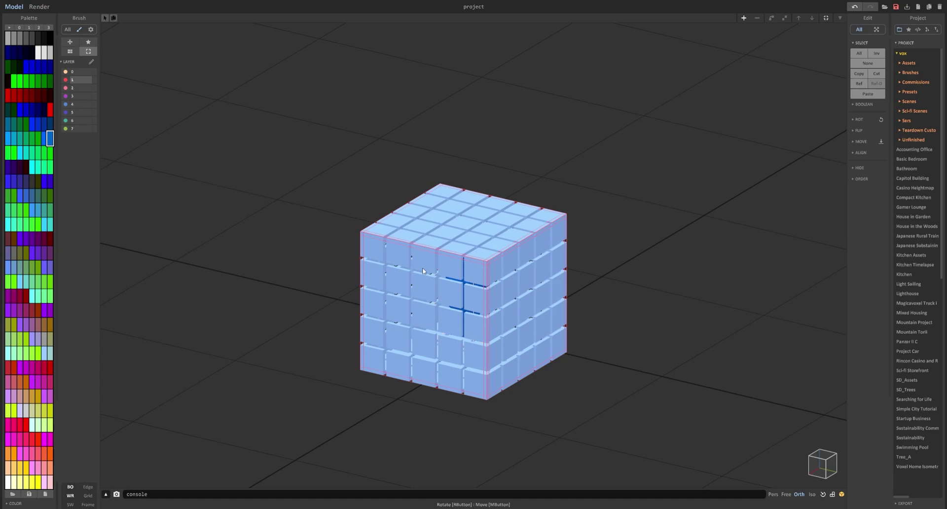
Step: Hide layer 1 so only the dark blue diamond core remains visible
right_click_drag(424, 272, 477, 257)
right_click_drag(536, 283, 562, 279)
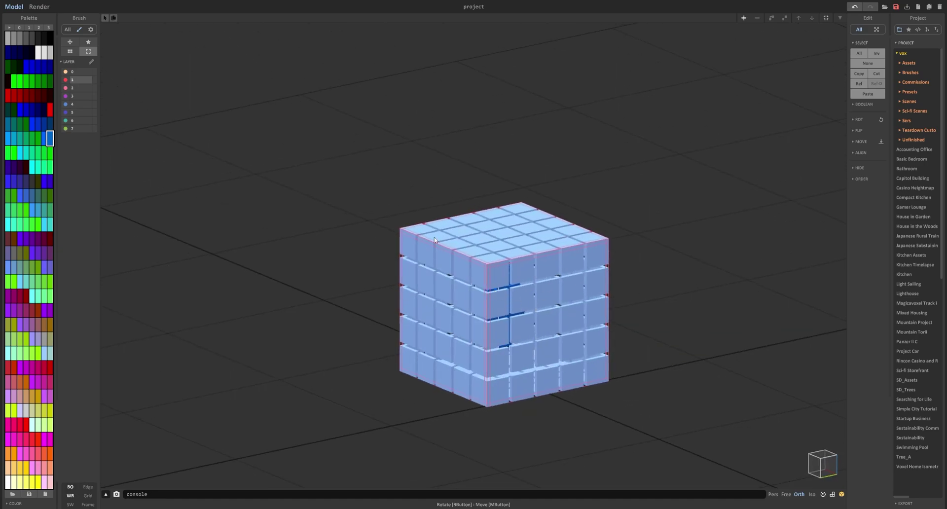
left_click(66, 79)
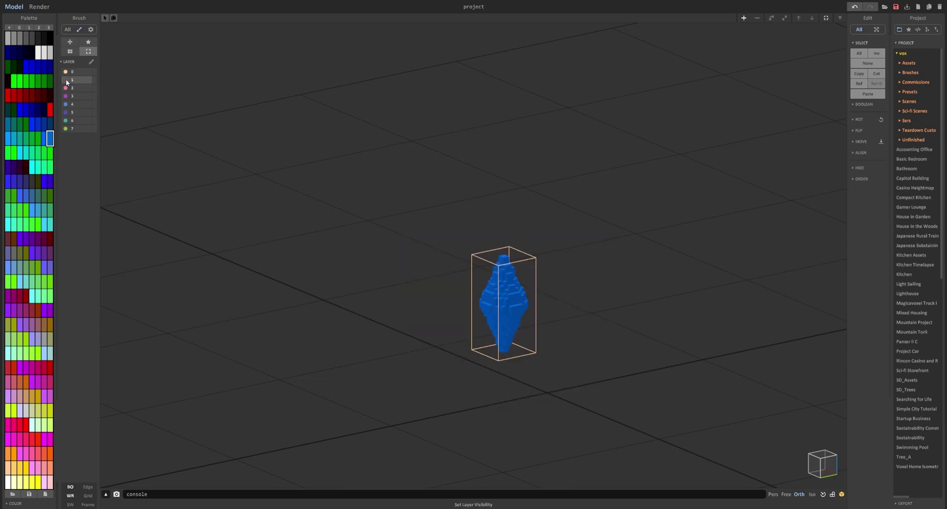
key("Tab")
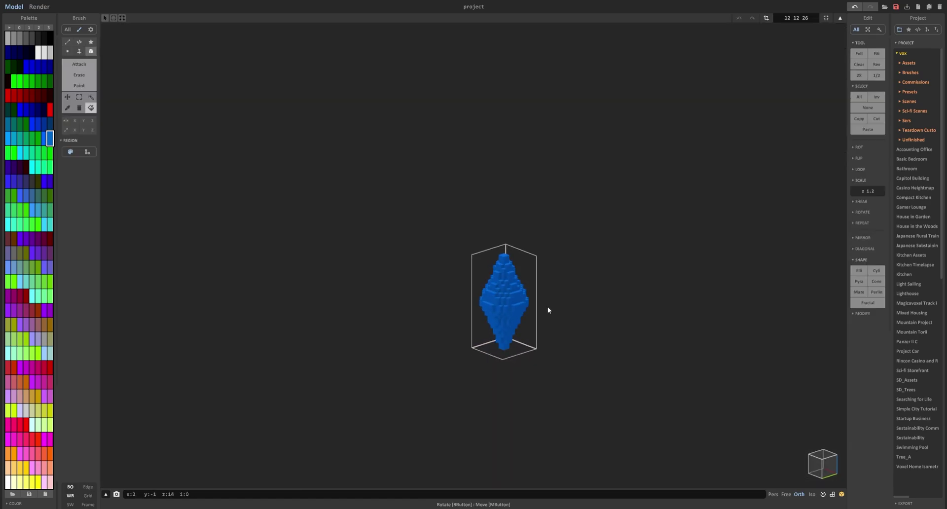
key("Tab")
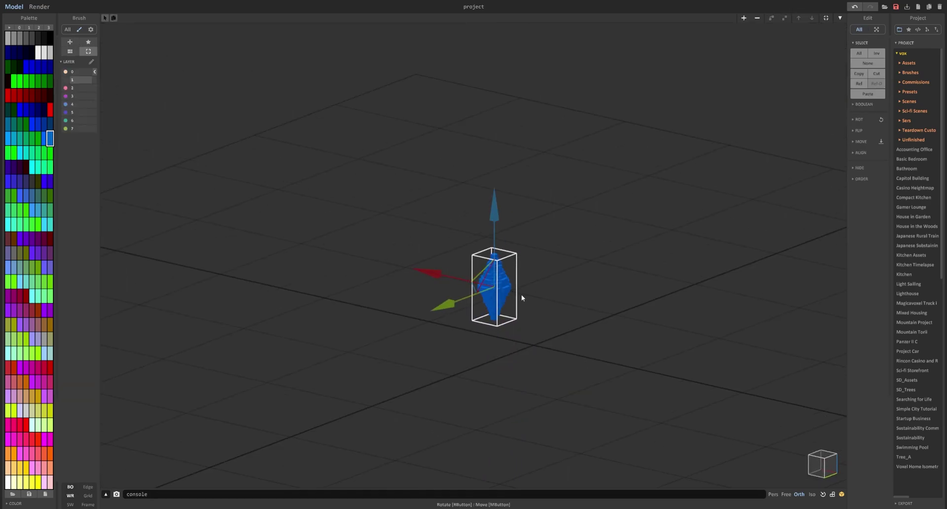
right_click_drag(522, 300, 483, 292)
left_click(66, 80)
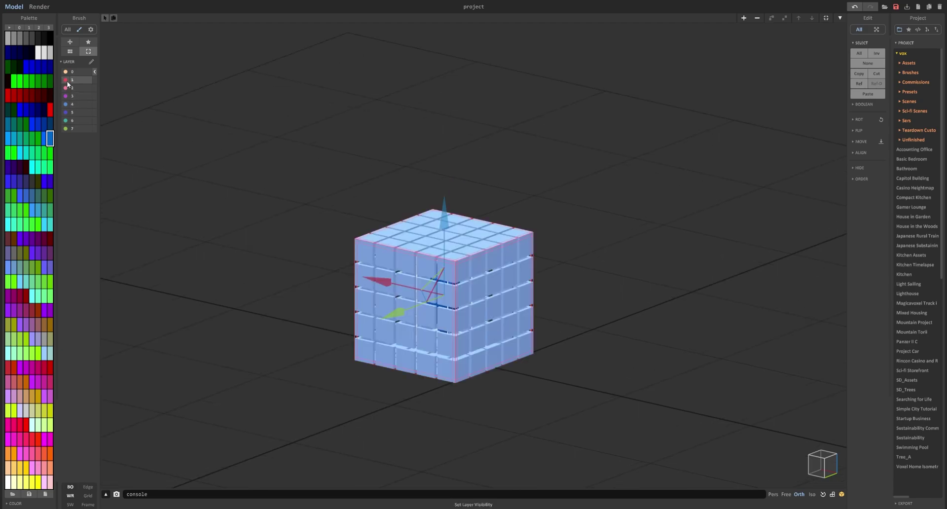
left_click(65, 80)
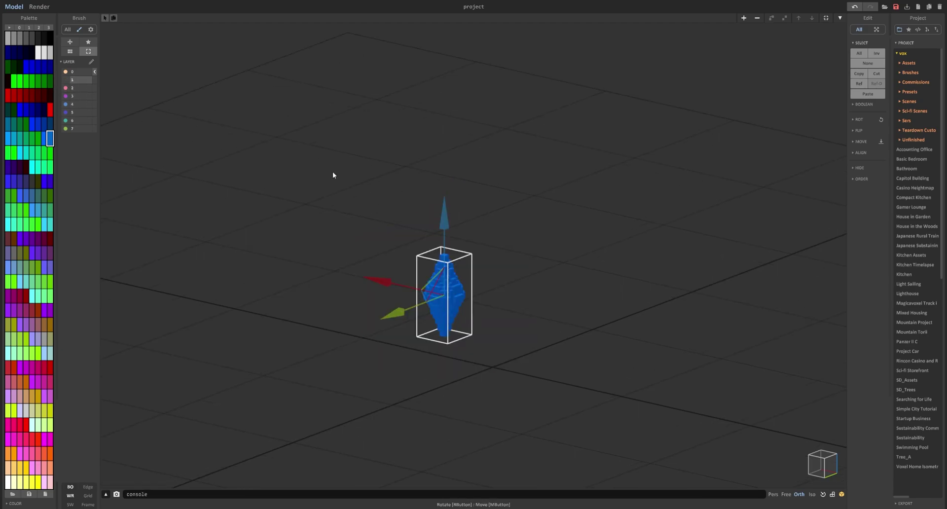
left_click(66, 80)
left_click(66, 80)
right_click_drag(386, 204, 410, 167)
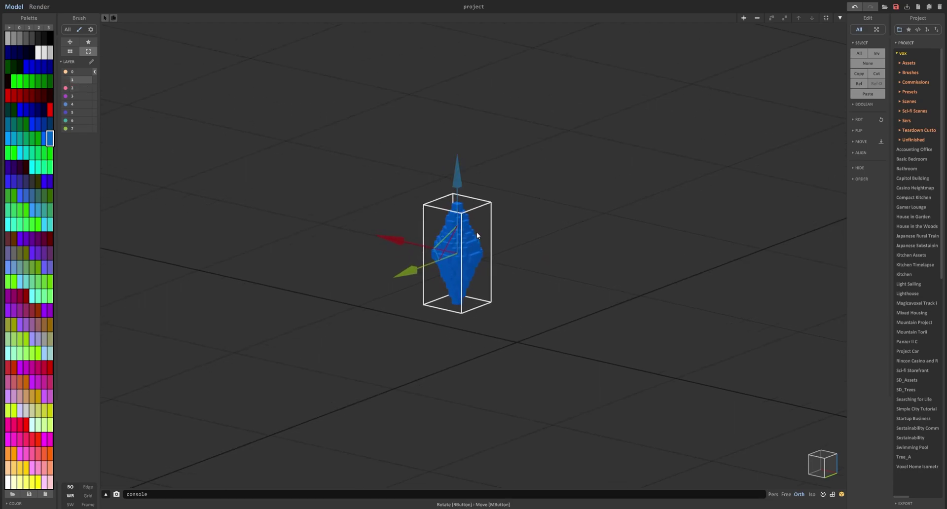
key("Tab")
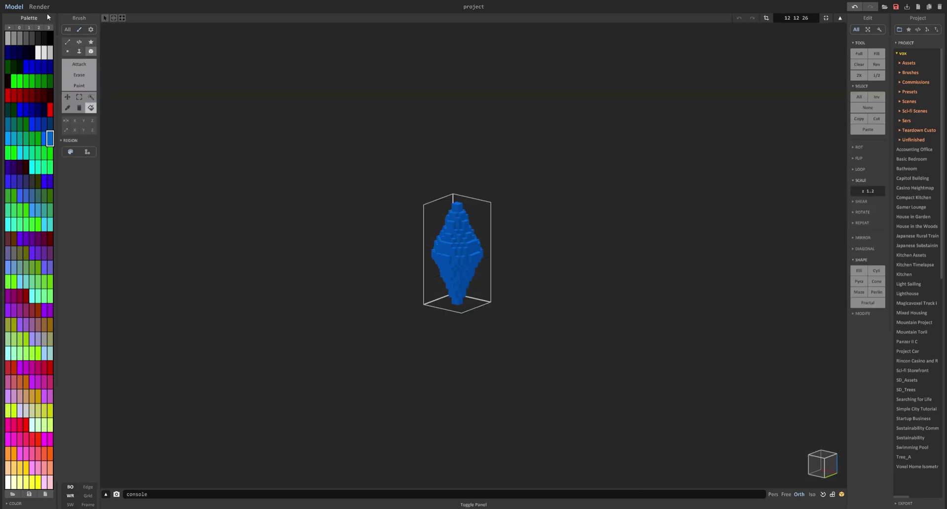
Step: Make the blue core's material emissive with strength 55 and higher power
left_click(39, 6)
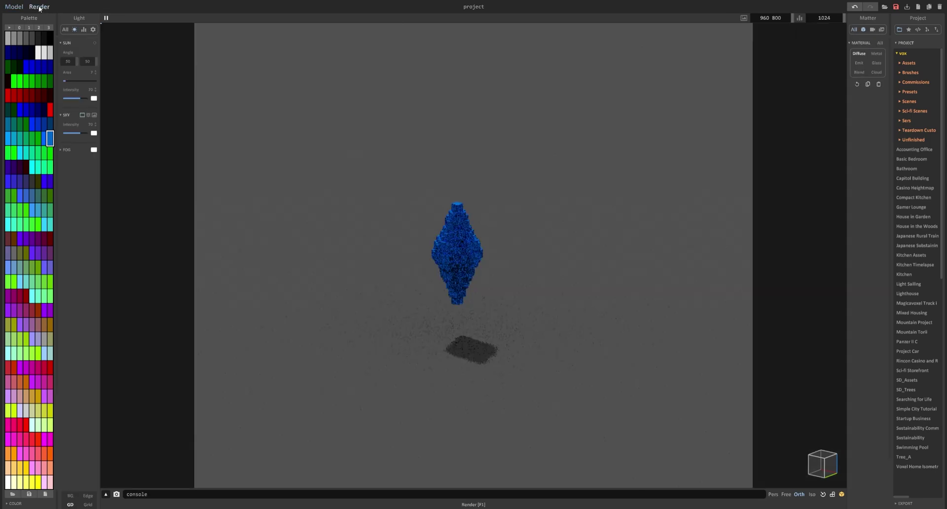
scroll(474, 261, "up", 3)
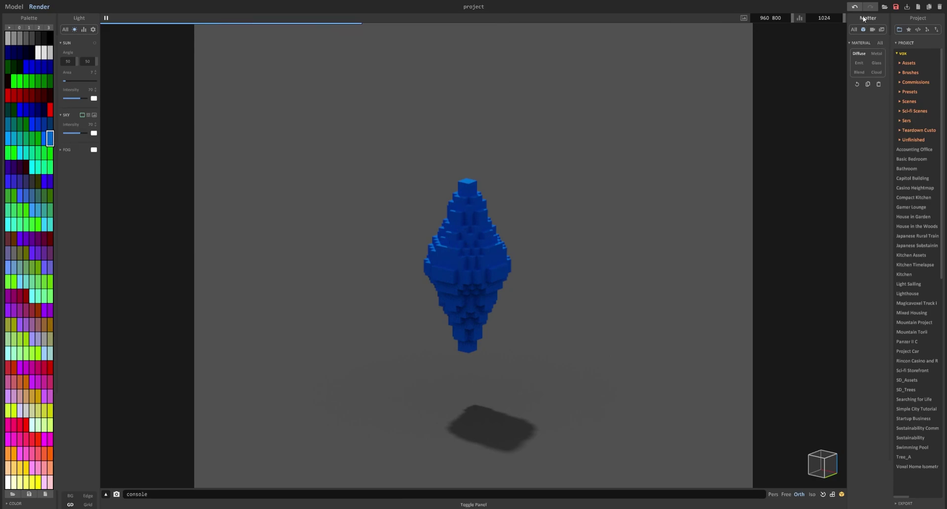
left_click(859, 63)
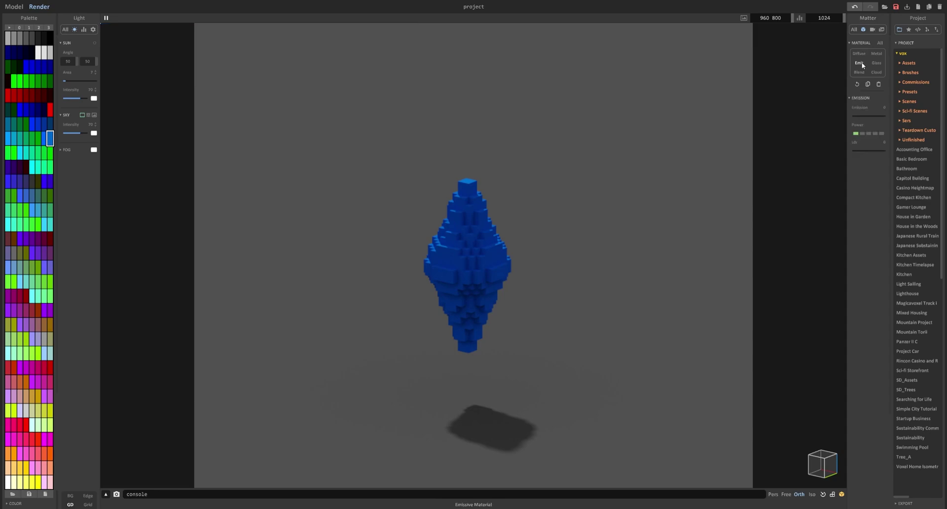
left_click(871, 116)
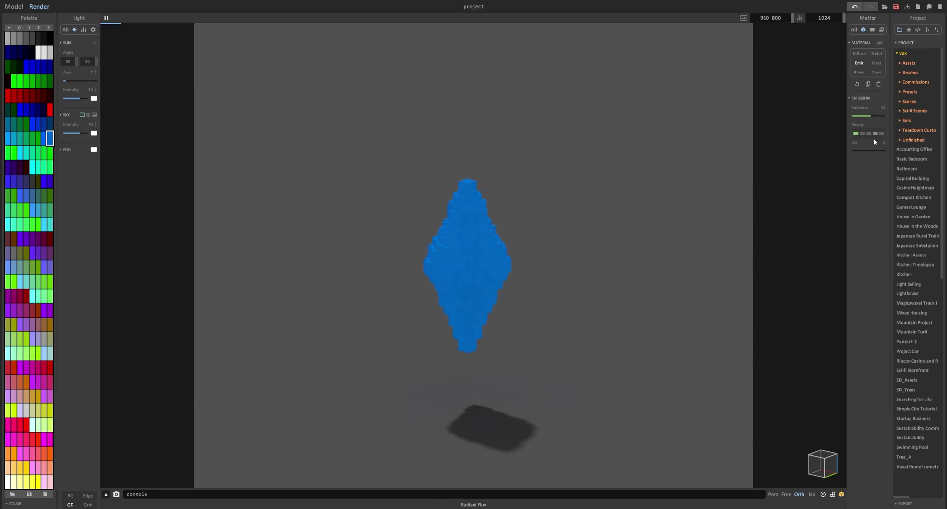
left_click(868, 133)
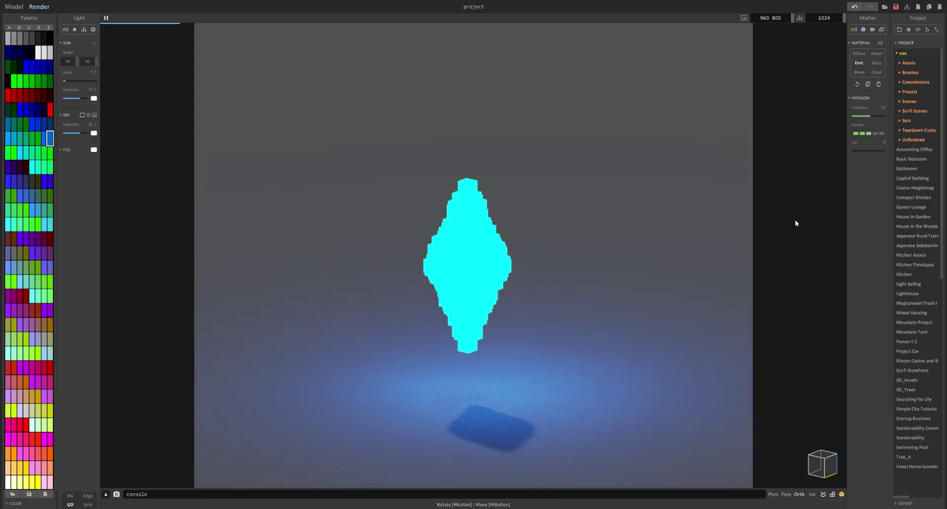
Step: Enable bloom in the camera settings with size 14
left_click(872, 30)
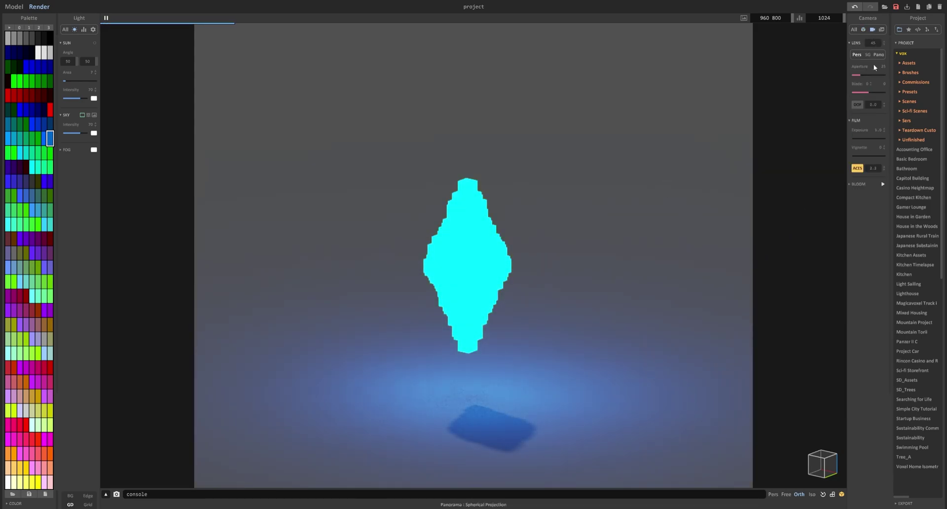
left_click(883, 185)
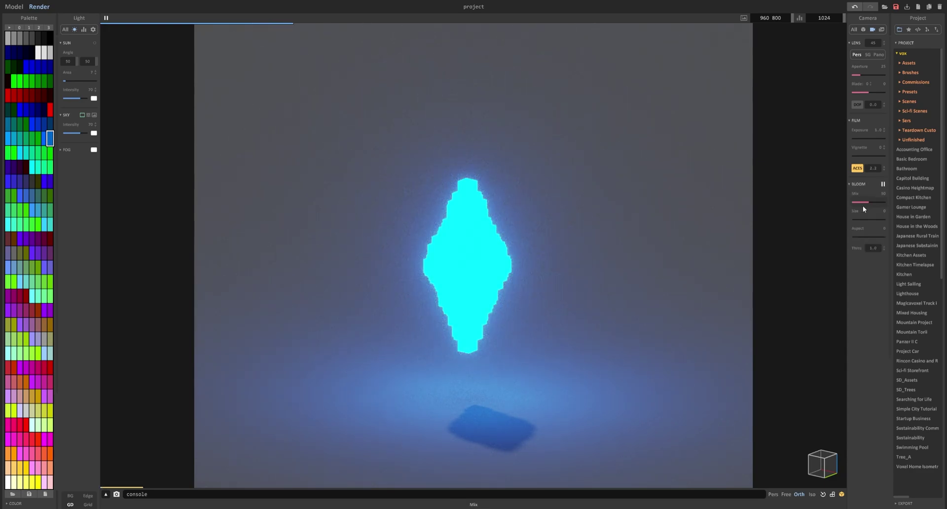
left_click(856, 219)
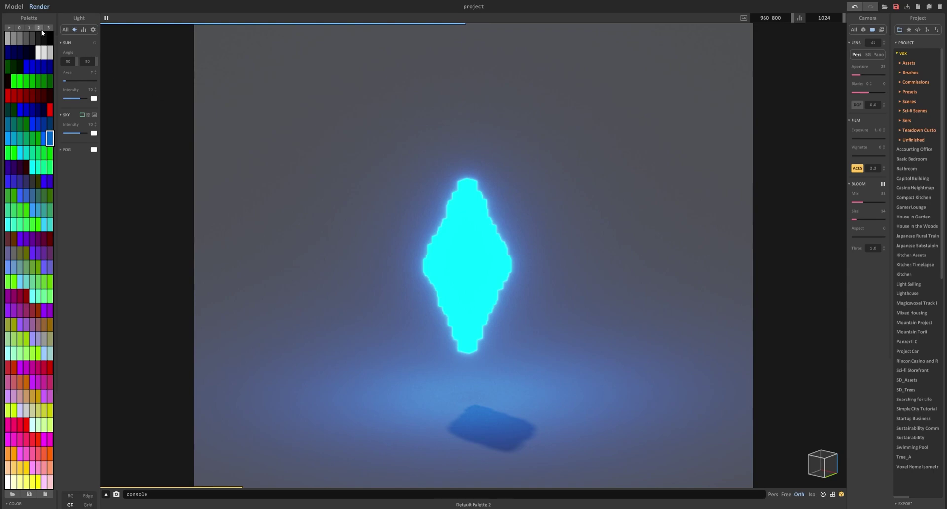
Step: Unhide layer 1 so the tiled cube returns to the render
left_click(17, 7)
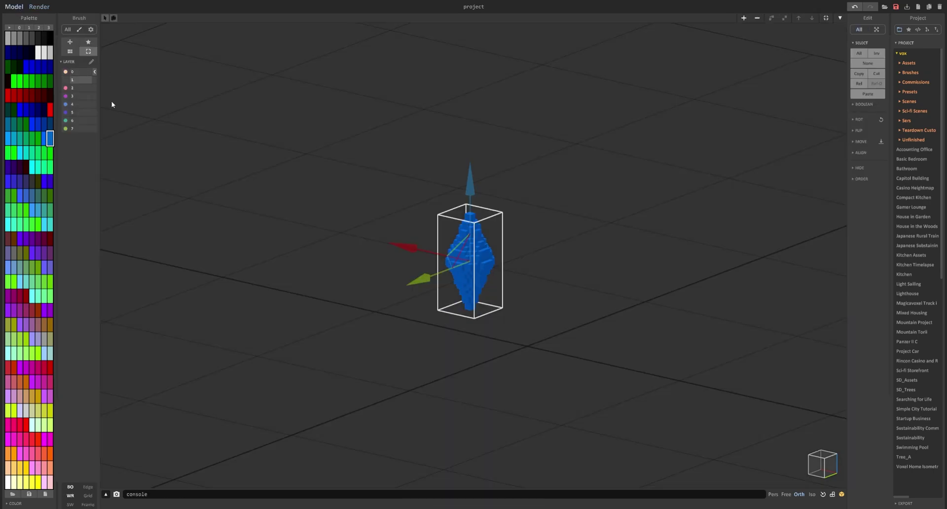
left_click(66, 80)
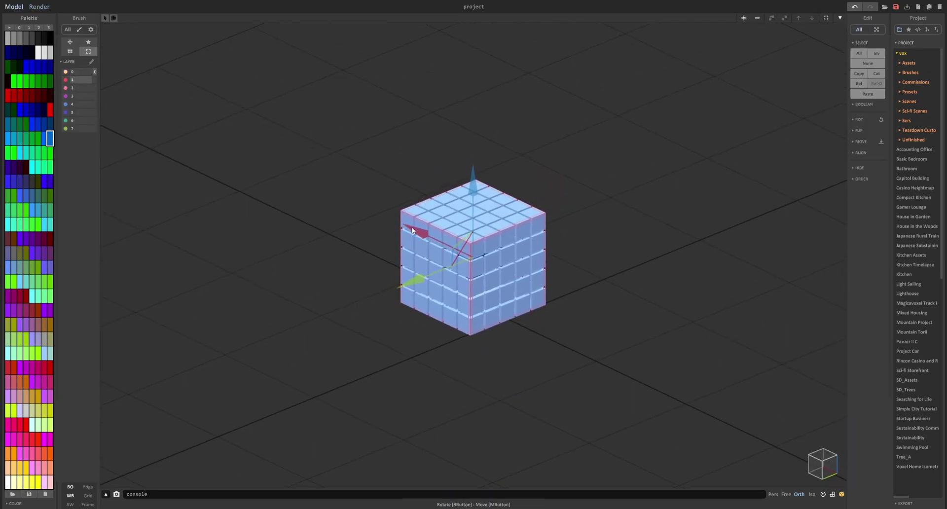
left_click(39, 6)
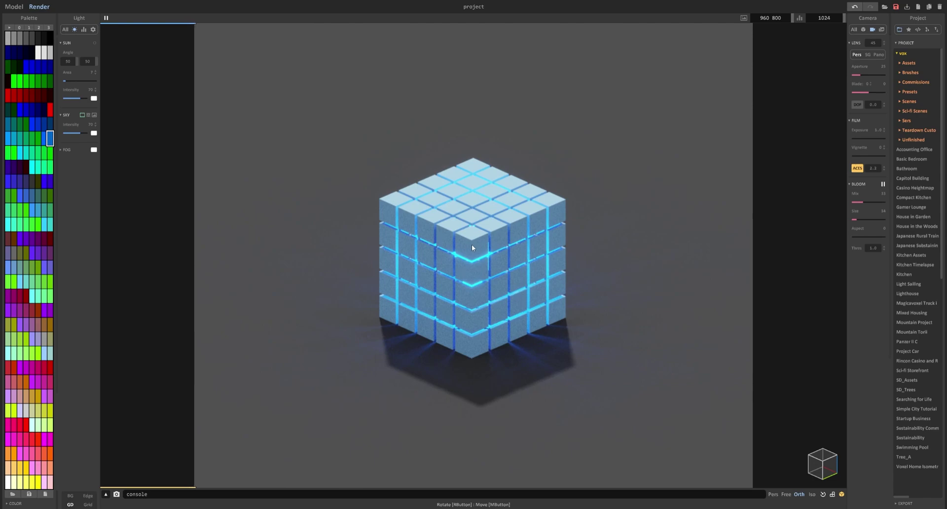
Step: Make the cube's light-blue colour a Glass material with transparency 53
left_click(500, 237)
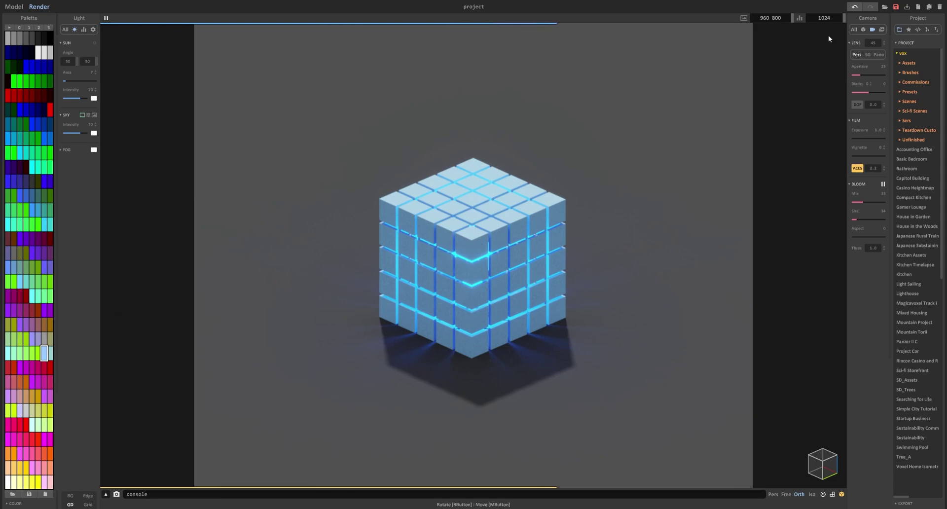
left_click(863, 29)
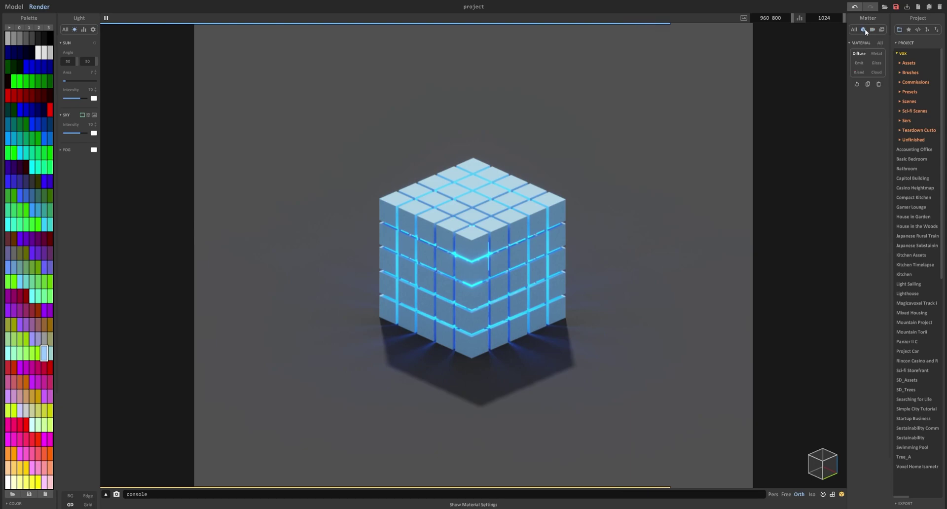
left_click(876, 62)
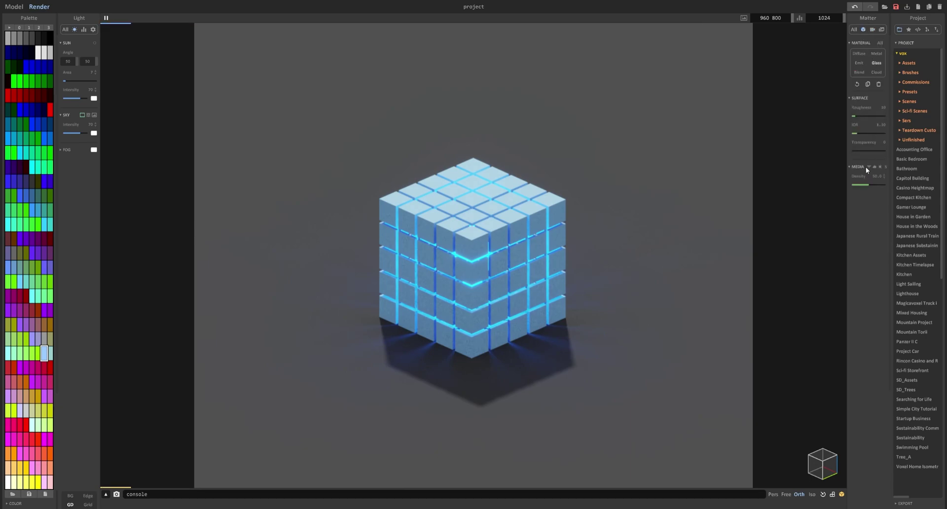
left_click_drag(863, 150, 870, 150)
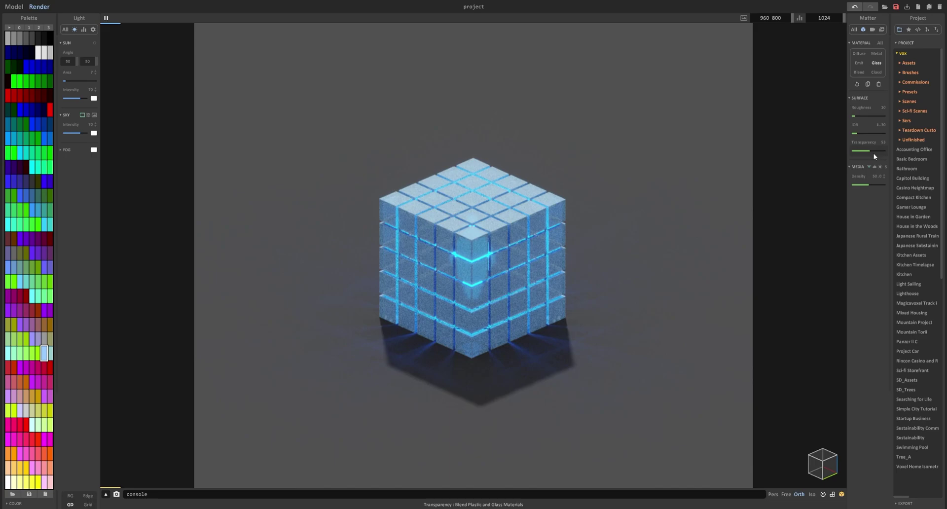
Step: Raise glass transparency, show edges, enable MIS-GGX and TR-Shadow, and tune roughness, IOR, density
left_click(879, 149)
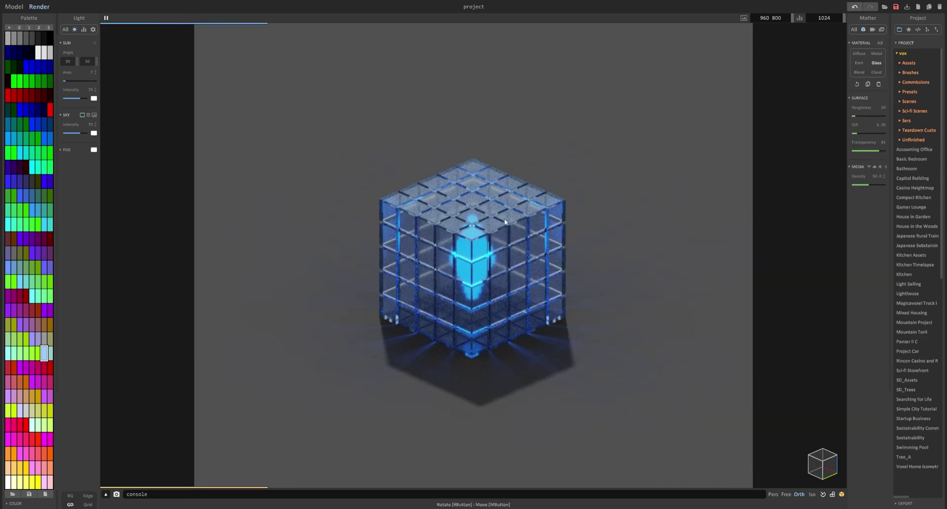
left_click(88, 497)
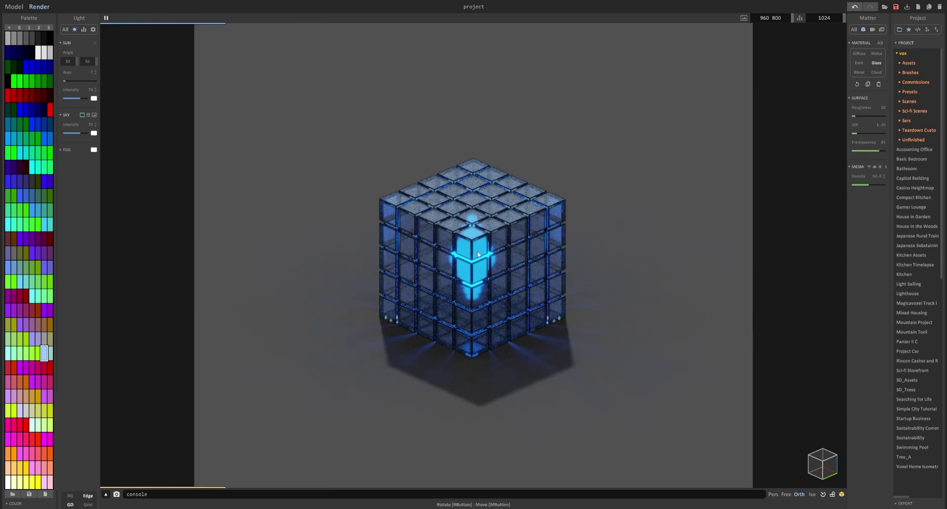
left_click(83, 30)
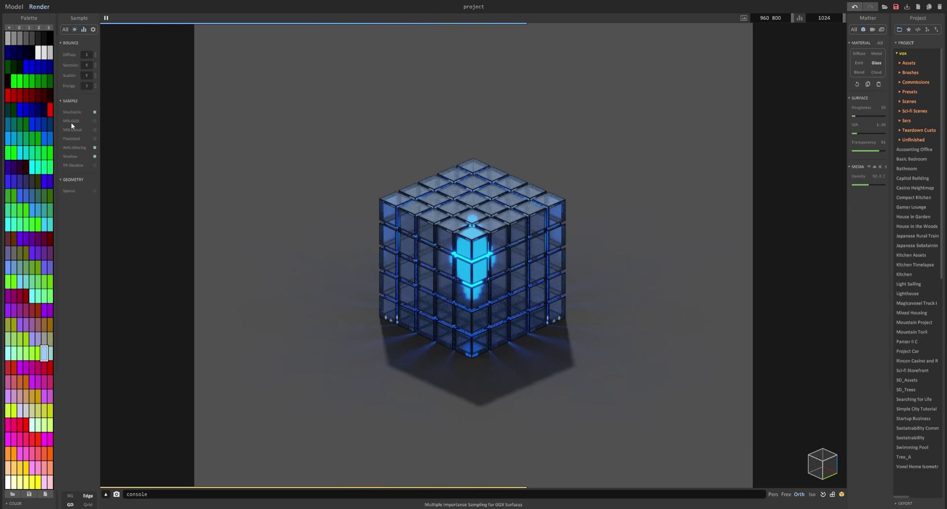
left_click(94, 121)
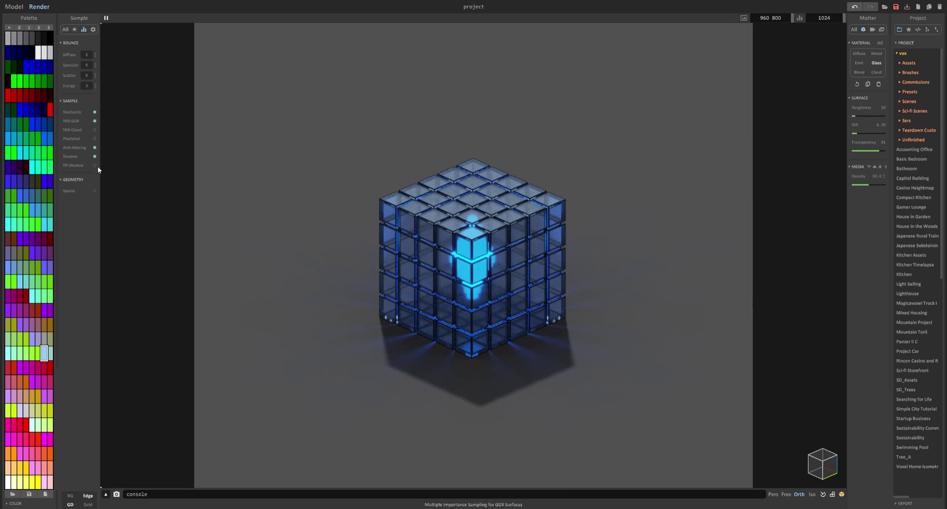
left_click(95, 165)
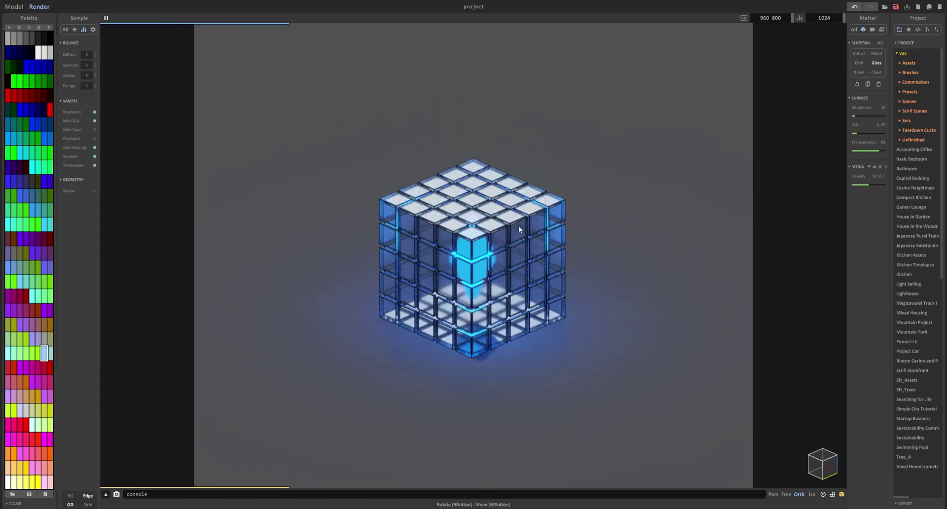
left_click(859, 116)
left_click(854, 133)
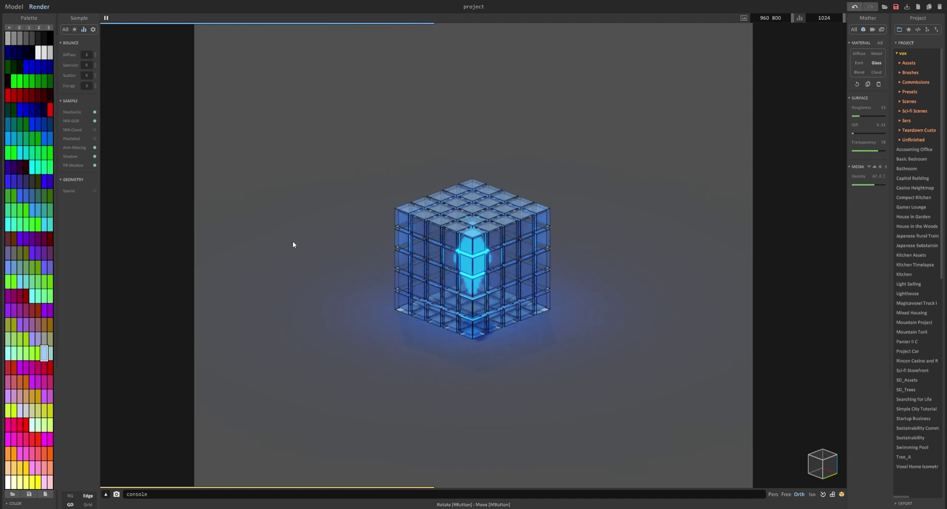
Step: Tint the ground colour blue with saturation 74
left_click(94, 30)
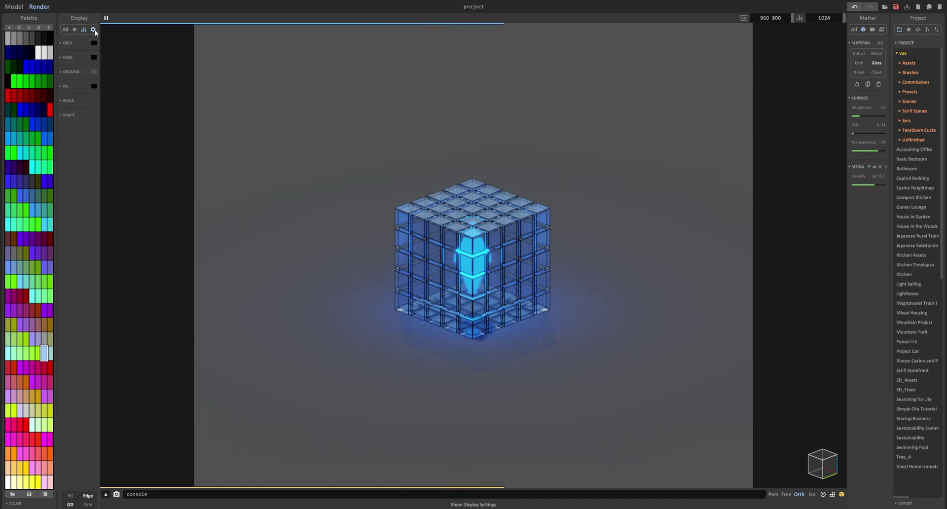
left_click(95, 72)
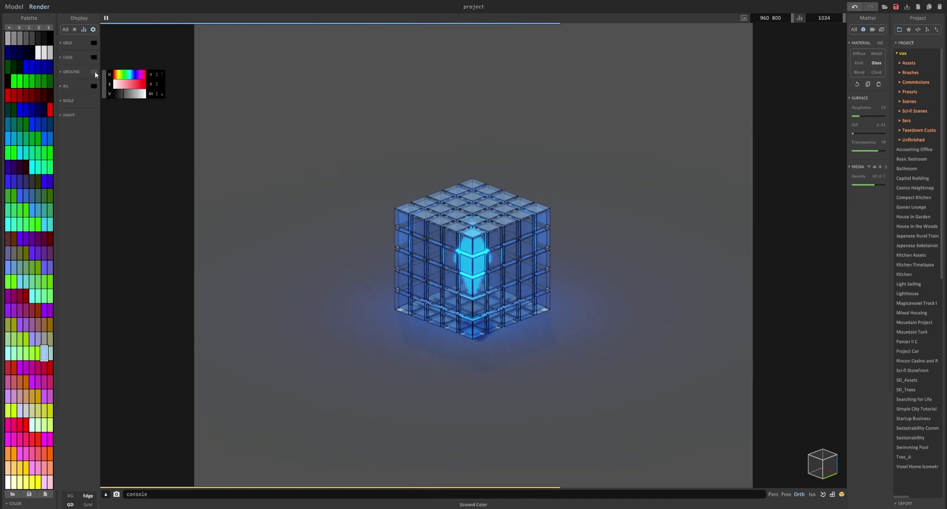
left_click(123, 84)
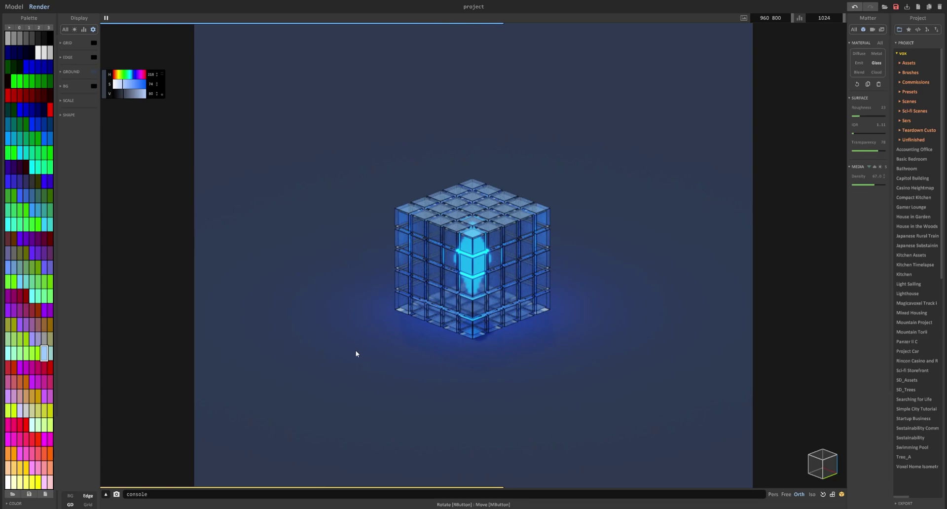
Step: Give the ground a Metal material with Metallic 60 so it reflects
left_click(337, 325)
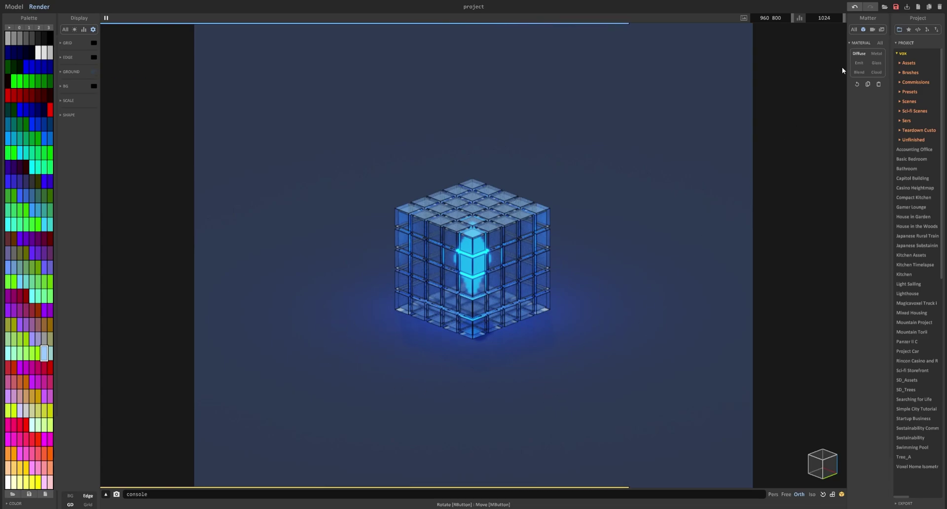
left_click(880, 54)
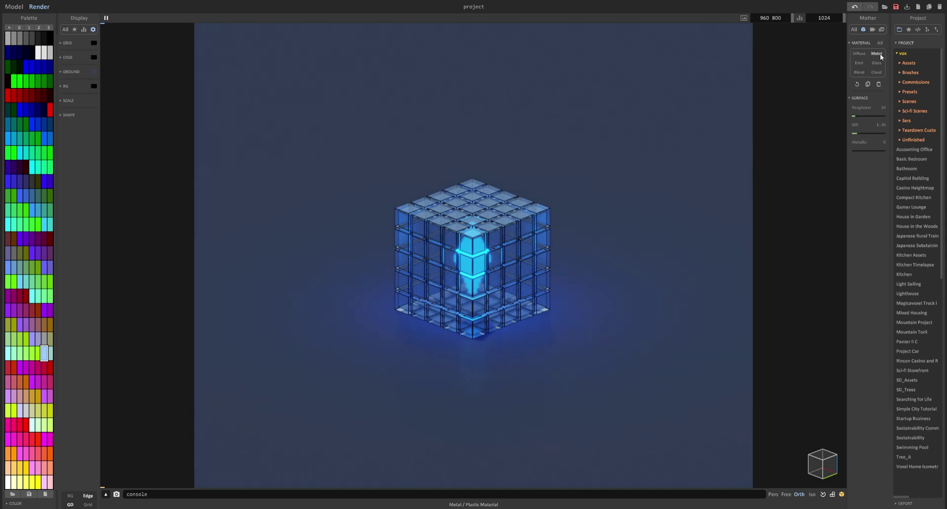
left_click(871, 151)
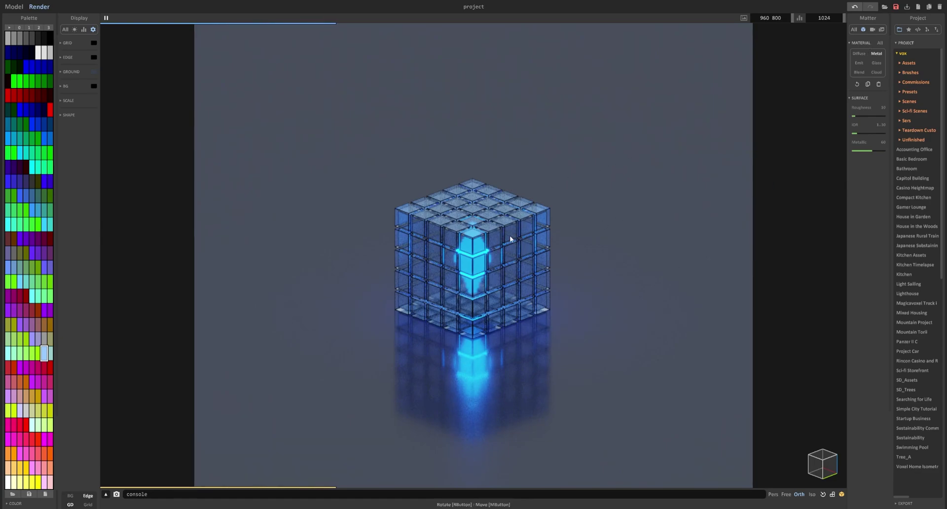
Step: Set vignette to 34, exposure to 1.7, and focus depth of field on the cube
left_click(872, 29)
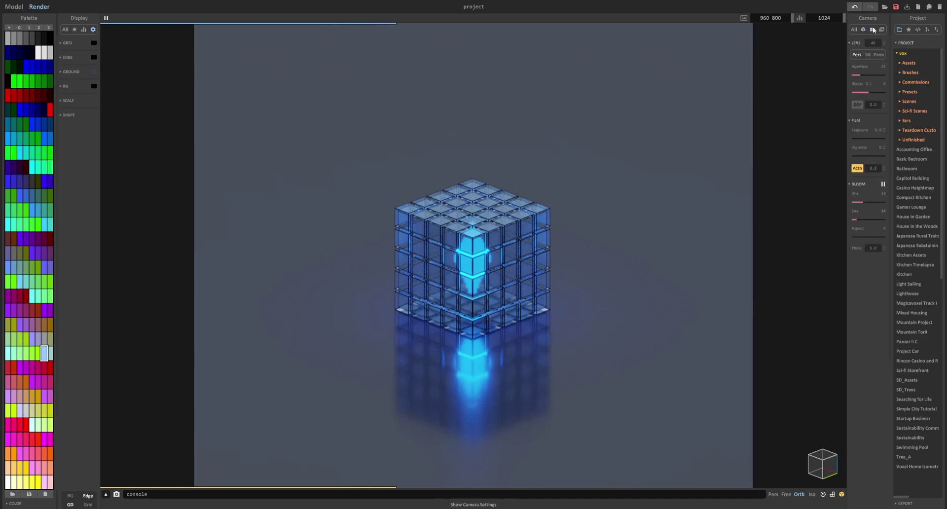
left_click(863, 156)
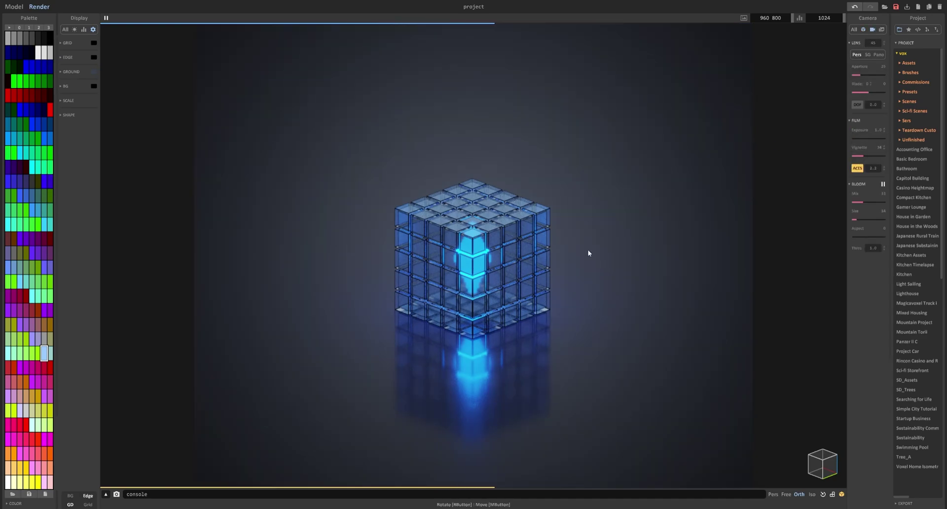
left_click(853, 138)
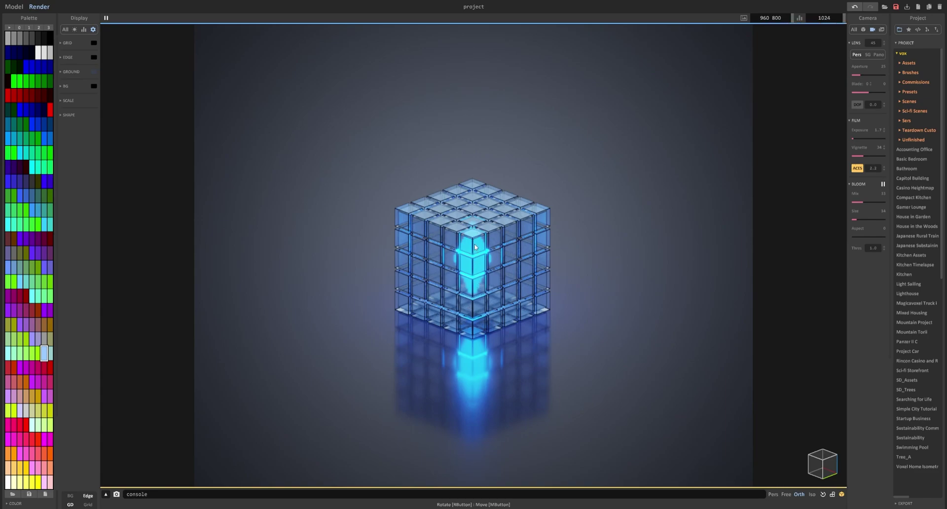
left_click(496, 306)
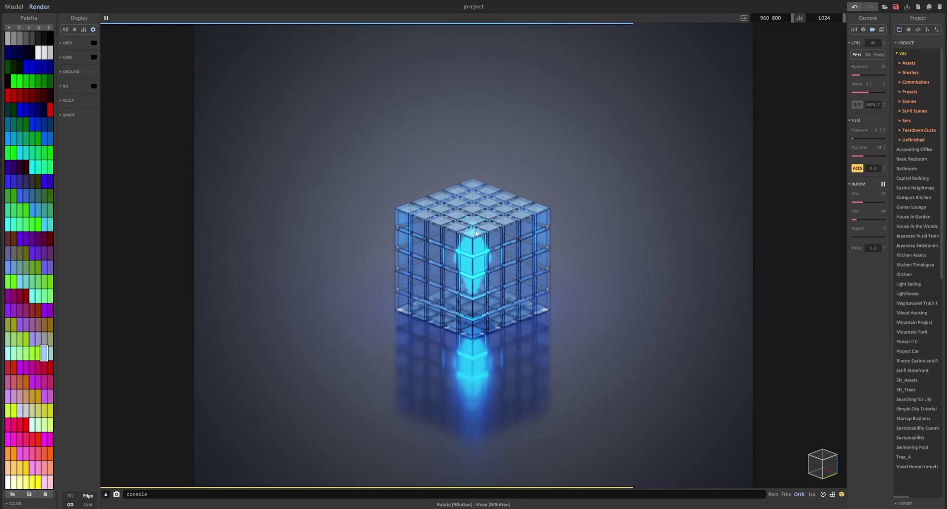
Step: Turn on depth of field, re-angle the render camera, then enter voxel edit mode
left_click(853, 105)
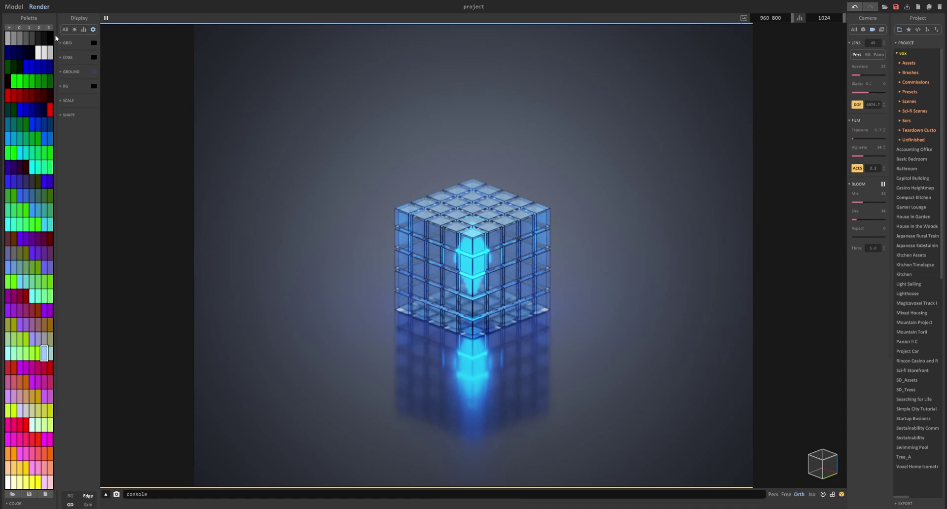
left_click(14, 6)
mouse_move(363, 175)
right_mouse_down()
mouse_move(462, 163)
mouse_move(412, 156)
mouse_move(359, 171)
right_mouse_up()
scroll(356, 171, "up", 2)
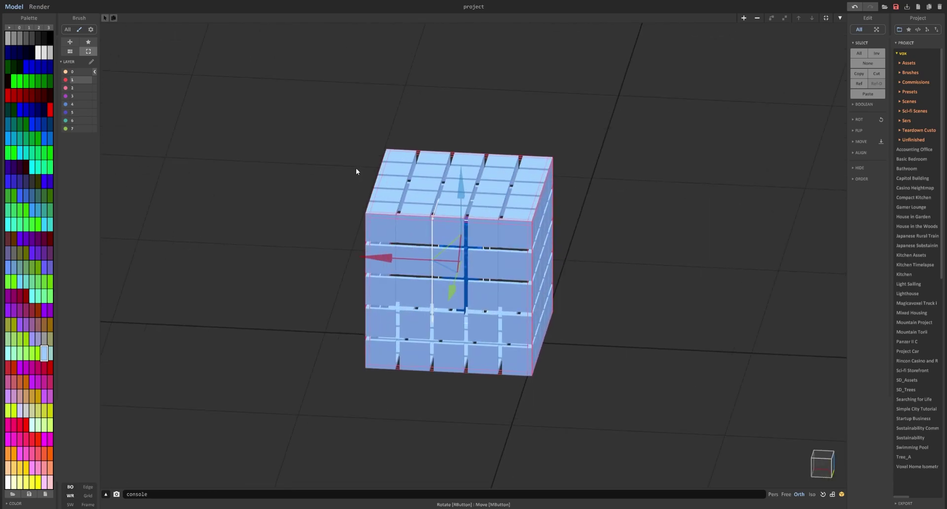
left_click(39, 6)
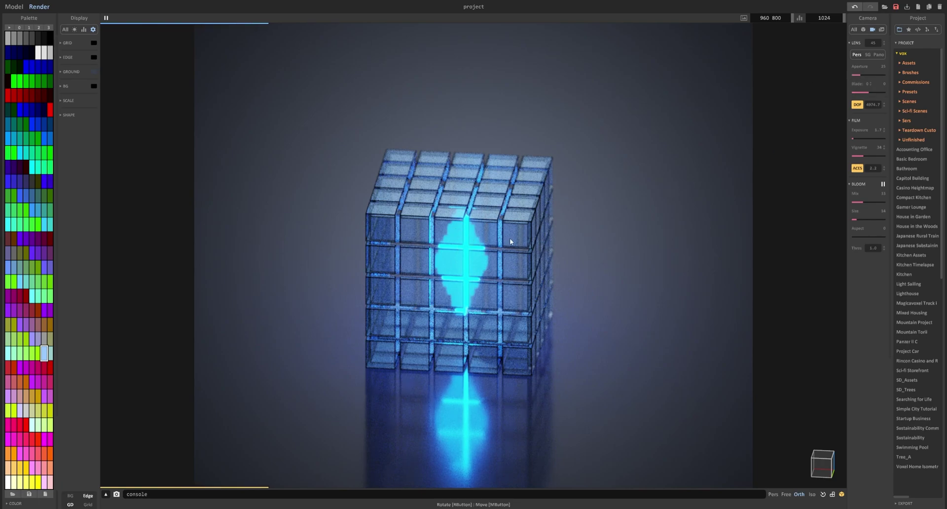
mouse_move(570, 236)
right_mouse_down()
mouse_move(507, 252)
mouse_move(512, 223)
mouse_move(417, 287)
right_mouse_up()
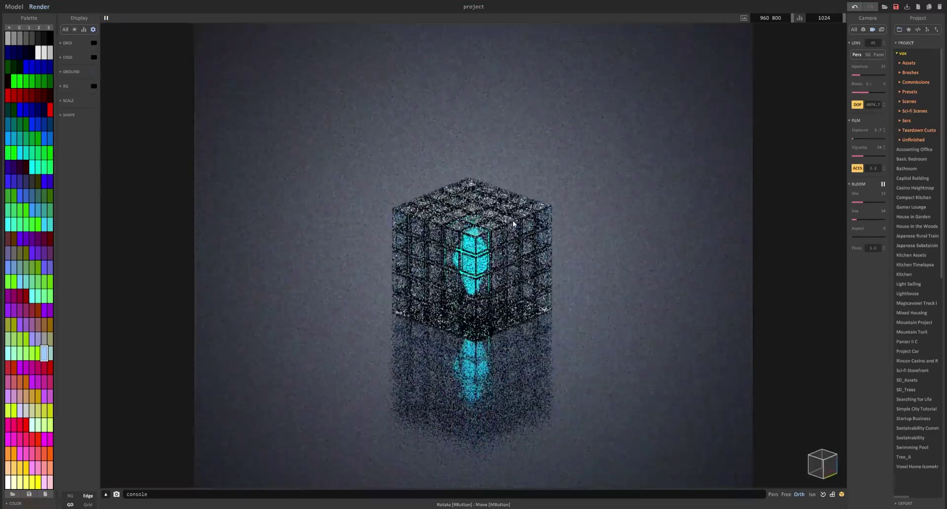
key("Tab")
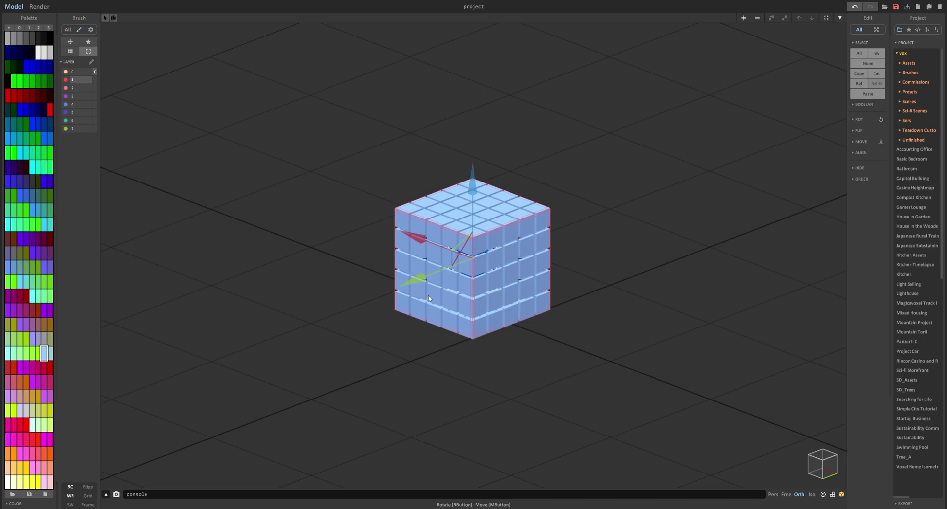
key("Tab")
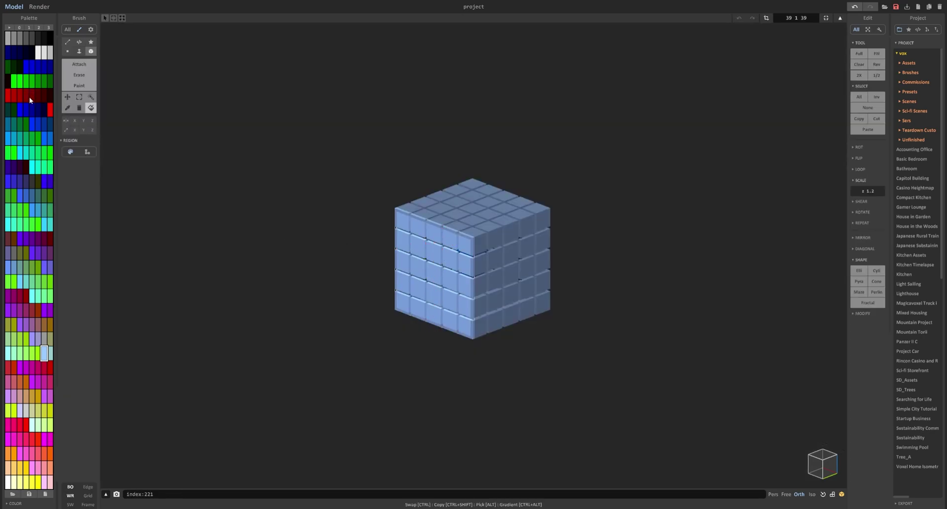
Step: Set up Face paint mode in dark green and paint four column-2 front tiles
left_click(25, 125)
left_click(79, 86)
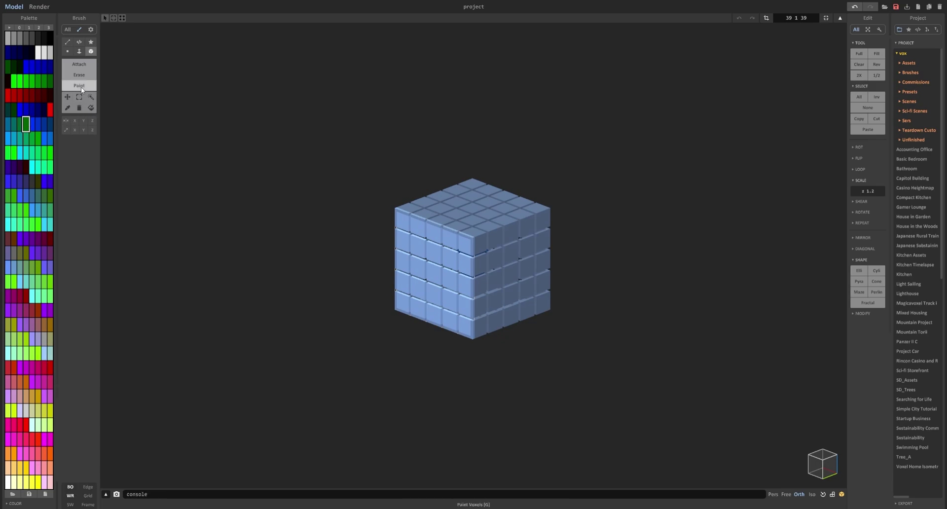
left_click(78, 50)
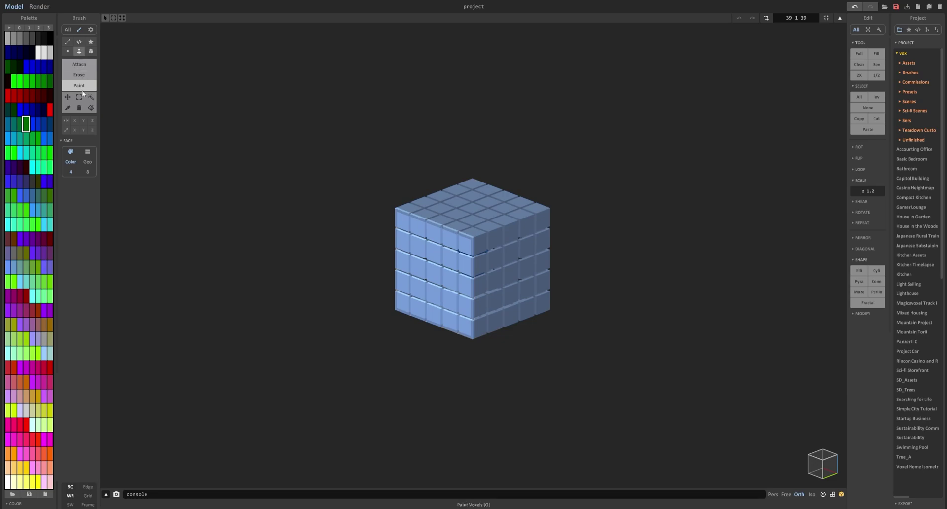
right_click_drag(194, 167, 271, 178)
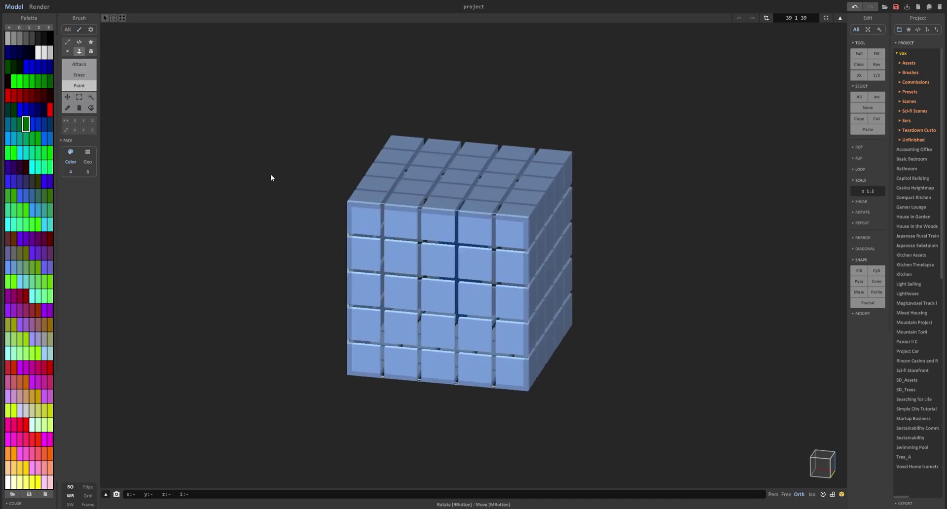
scroll(397, 190, "up", 3)
left_click(396, 194)
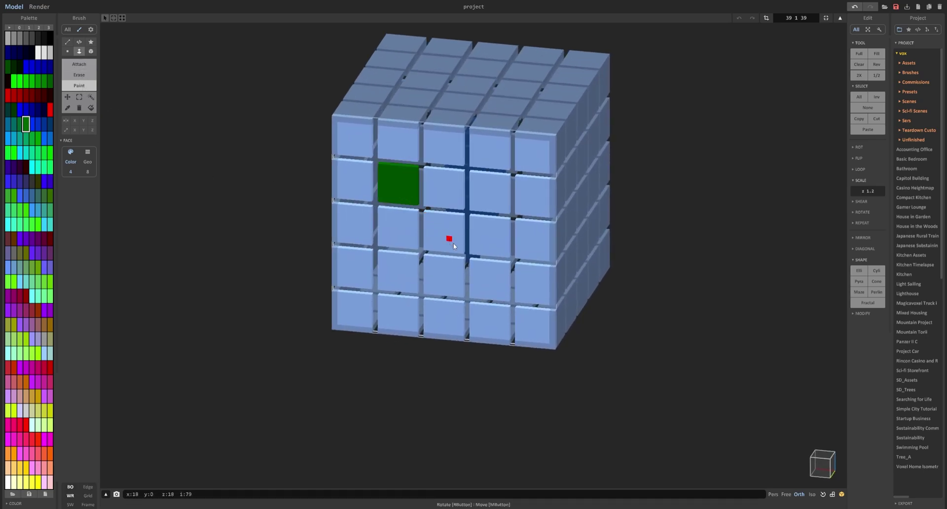
left_click(398, 233)
left_click(404, 279)
left_click(445, 281)
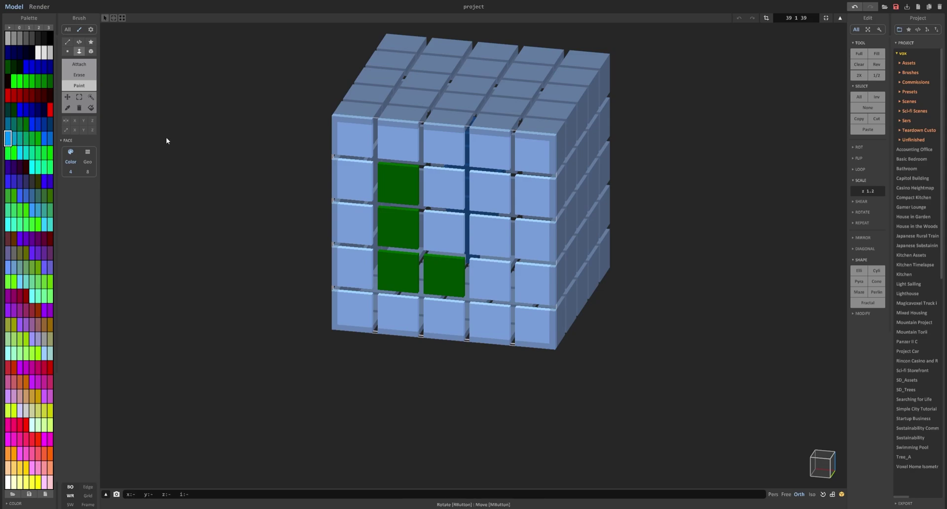
Step: Paint a row of front tiles and two bottom-row tiles light blue
mouse_move(441, 190)
left_mouse_down()
mouse_move(535, 199)
mouse_move(529, 244)
left_mouse_up()
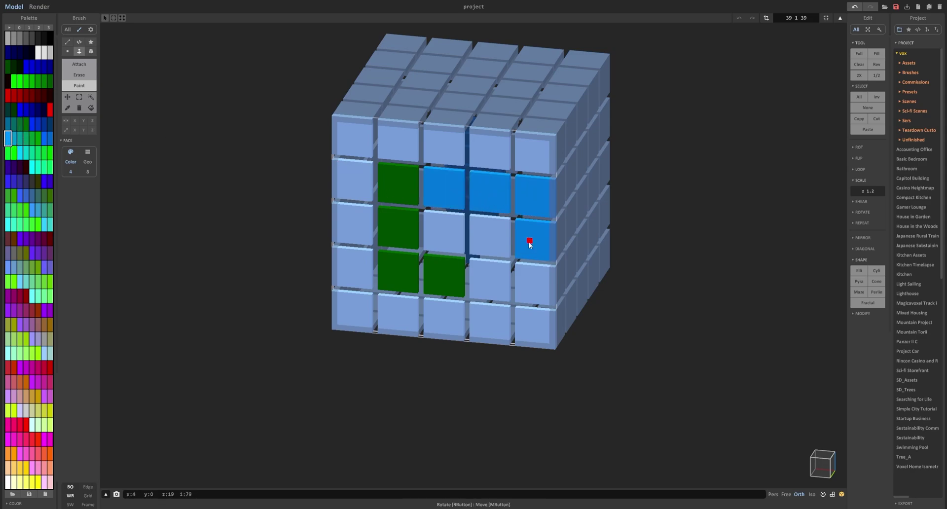
right_click_drag(529, 244, 508, 273)
left_click(359, 310)
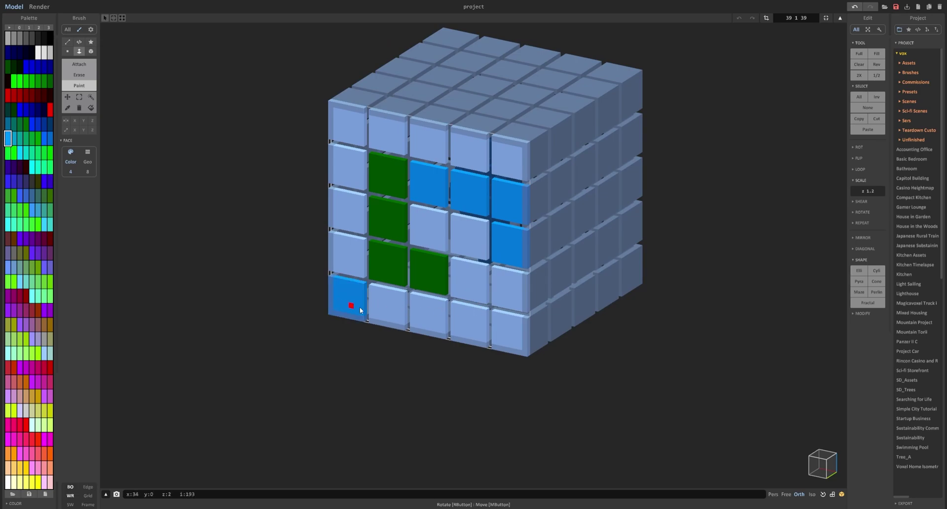
left_click(388, 305)
Step: Paint two side top-row tiles blue, then a side column and row-3 tile green
mouse_move(417, 247)
right_mouse_down()
mouse_move(532, 245)
mouse_move(447, 179)
right_mouse_up()
key("Tab")
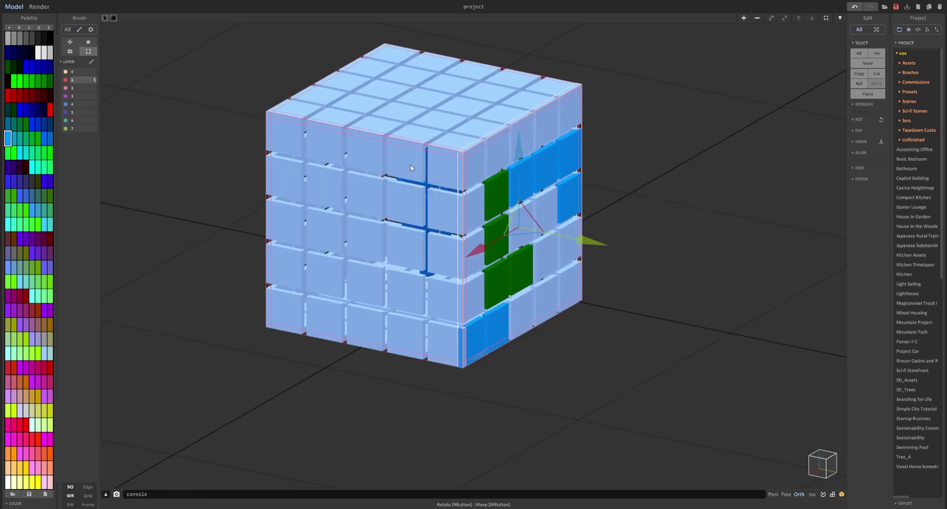
key("Tab")
right_click_drag(408, 214, 367, 170)
left_click_drag(409, 175, 458, 181)
right_click_drag(459, 181, 418, 197)
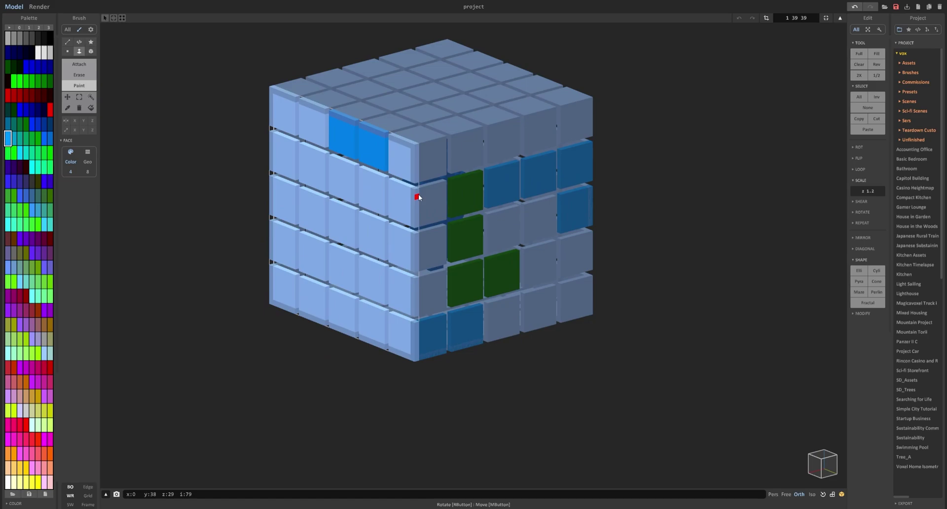
left_click(461, 226, "alt")
mouse_move(365, 227)
left_mouse_down()
mouse_move(342, 224)
mouse_move(376, 194)
left_mouse_up()
right_click_drag(376, 194, 444, 205)
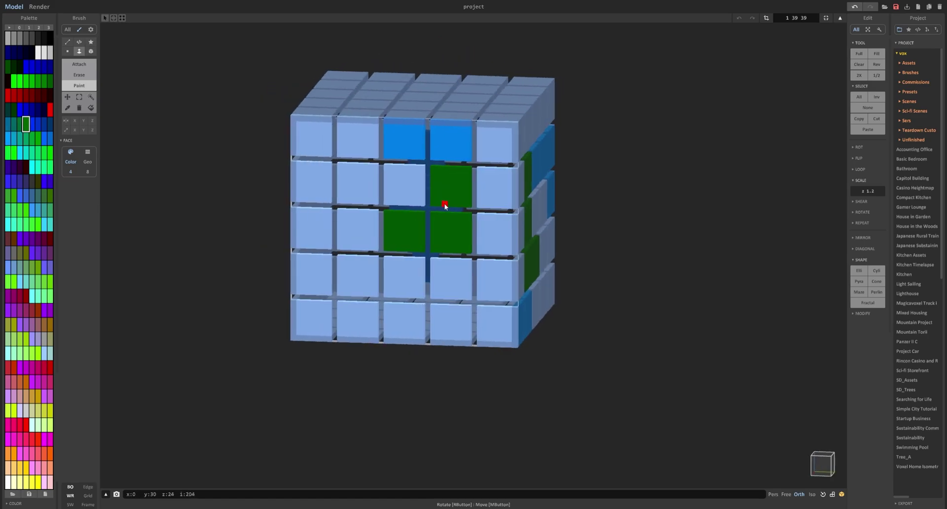
left_click_drag(414, 272, 357, 237)
mouse_move(357, 236)
right_mouse_down()
mouse_move(392, 249)
mouse_move(443, 175)
right_mouse_up()
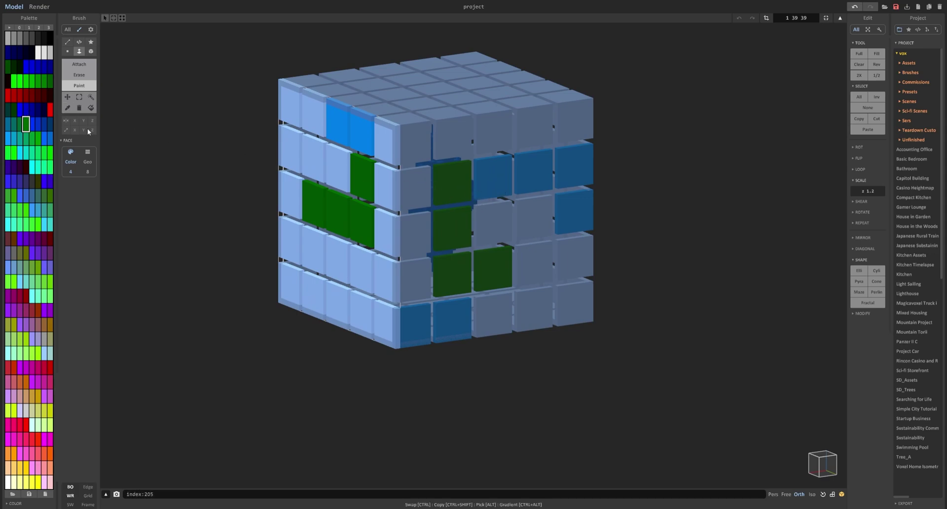
Step: Inspect the painted sides and sample the blue colour from a painted tile
right_click_drag(475, 208, 551, 213)
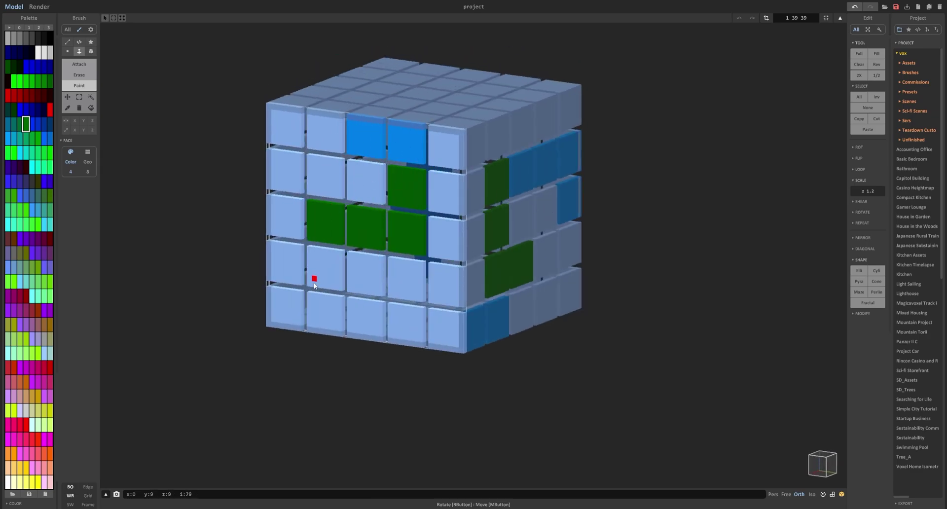
right_click_drag(311, 118, 403, 224)
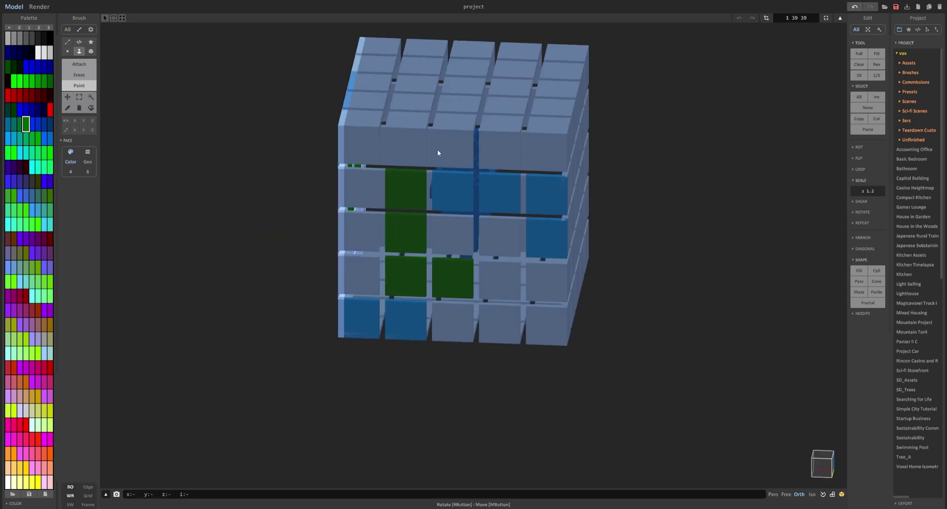
right_click_drag(437, 153, 447, 321)
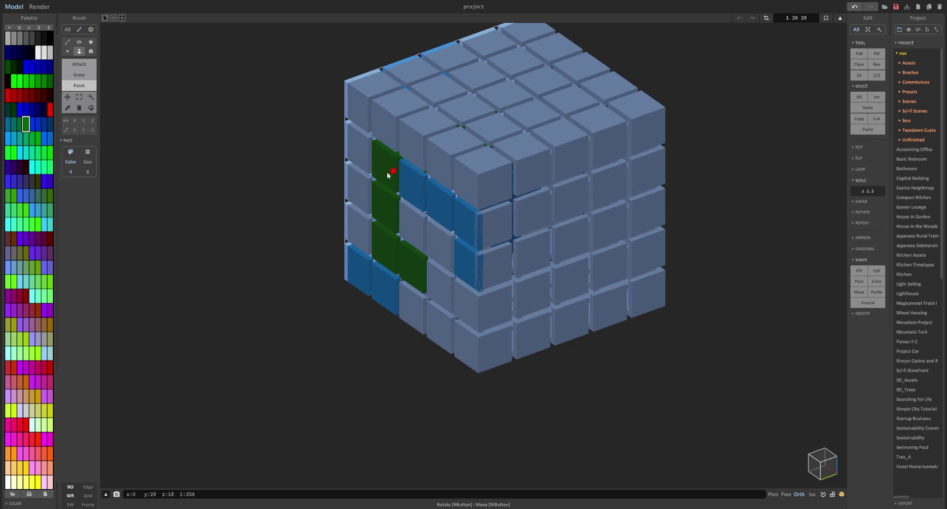
right_click_drag(389, 173, 511, 192)
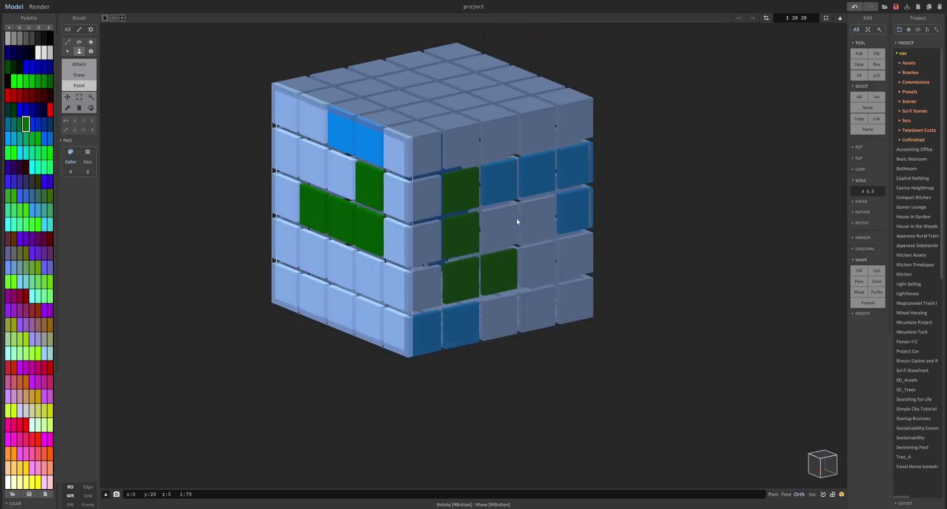
scroll(515, 170, "up", 5)
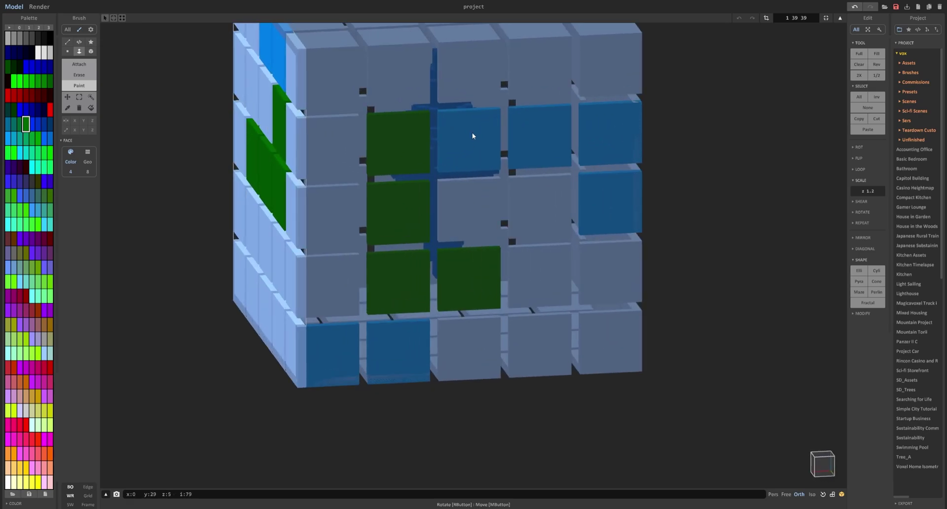
scroll(502, 182, "down", 4)
right_click_drag(520, 191, 478, 188)
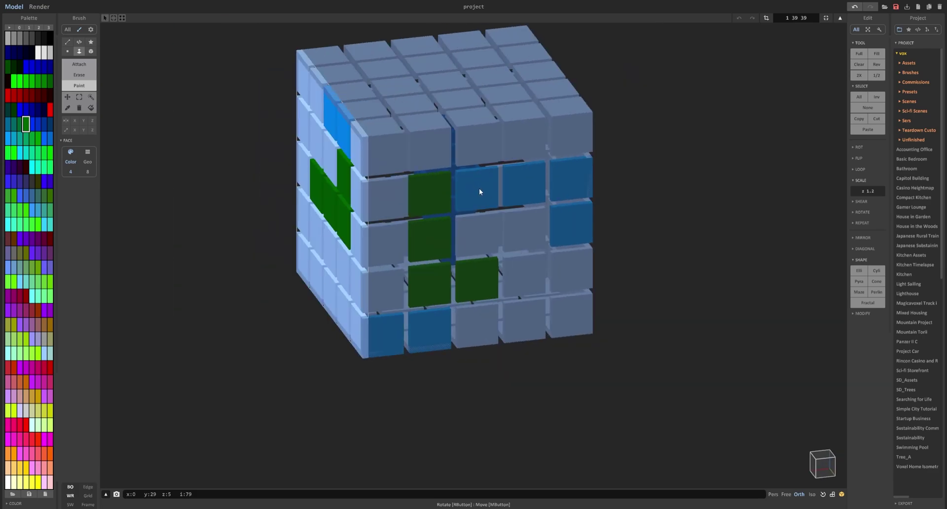
left_click(479, 191, "alt")
Step: Paint two column-2 tiles in rows 4–5 and the bottom-left front tile blue
mouse_move(139, 173)
right_mouse_down()
mouse_move(378, 195)
mouse_move(332, 155)
right_mouse_up()
left_click_drag(327, 298, 334, 340)
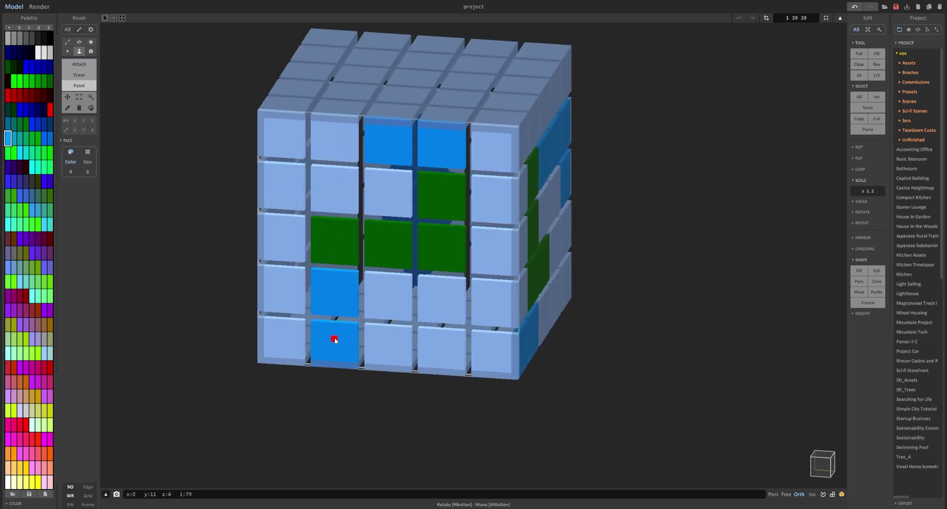
left_click(277, 340)
mouse_move(277, 340)
right_mouse_down()
mouse_move(355, 249)
mouse_move(392, 308)
right_mouse_up()
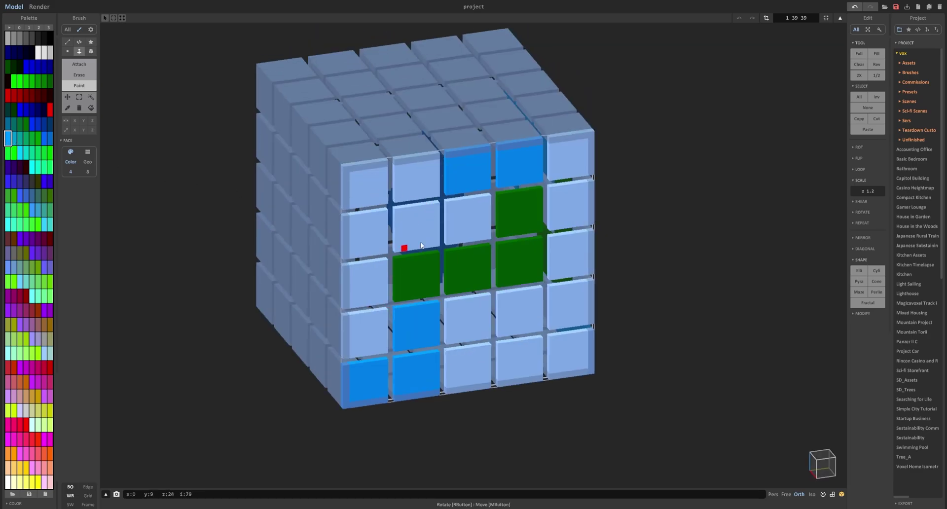
right_click_drag(345, 221, 380, 149)
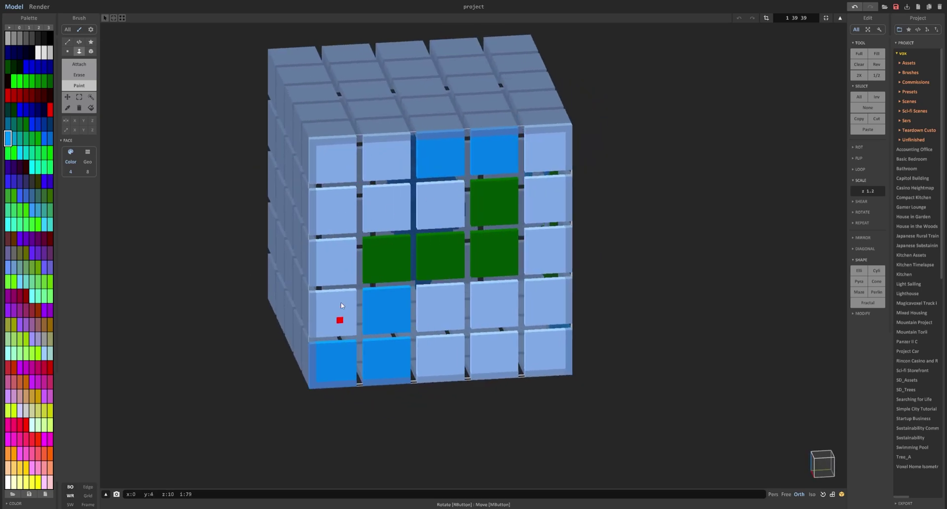
right_click_drag(341, 306, 416, 258)
key("Tab")
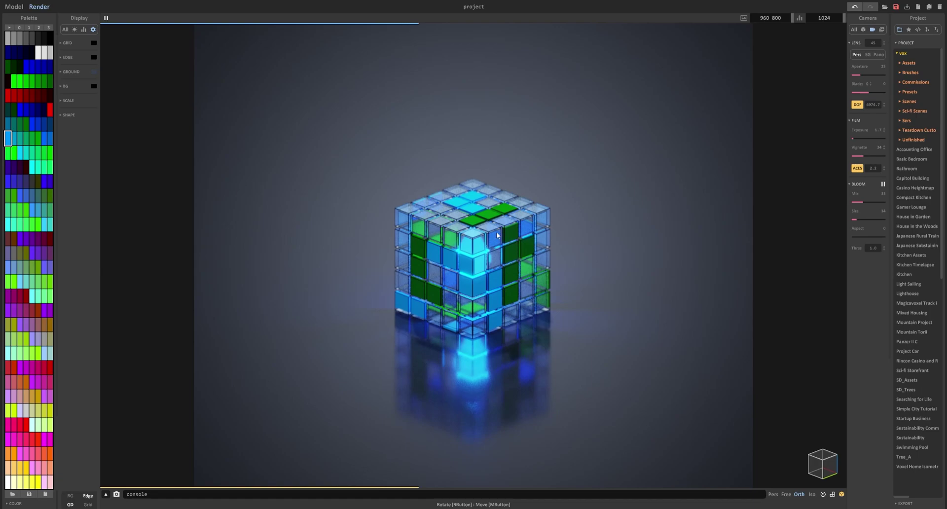
Step: Make the dark green tiles a Glass material with IOR 1.64
left_click(511, 256)
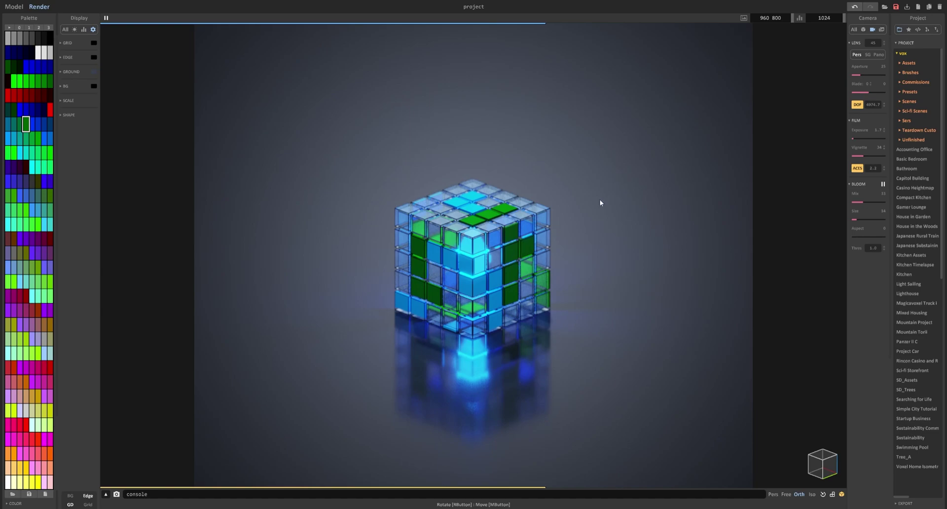
left_click(863, 29)
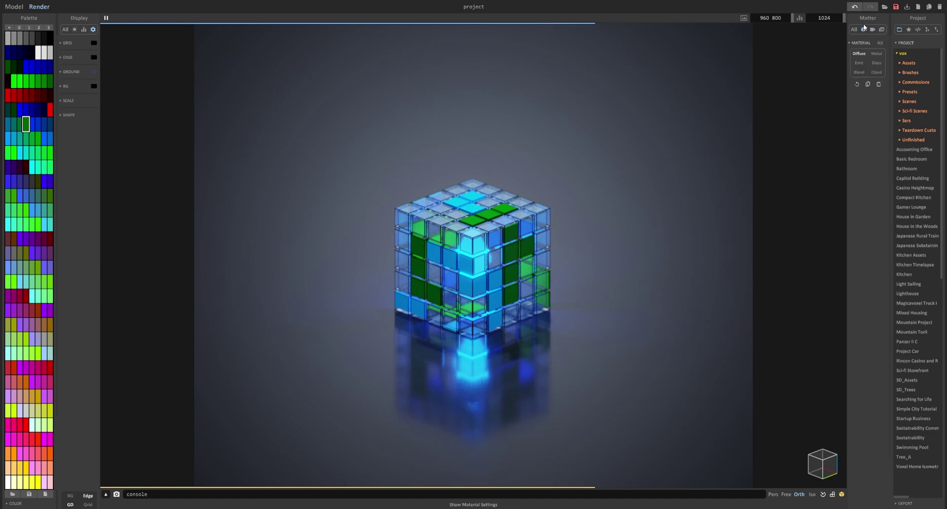
left_click(876, 62)
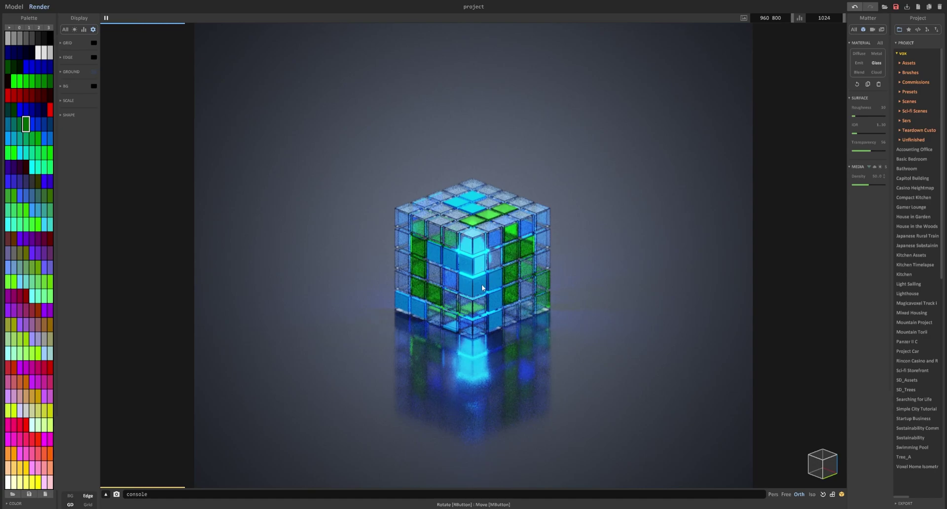
left_click_drag(855, 133, 862, 133)
scroll(506, 225, "up", 3)
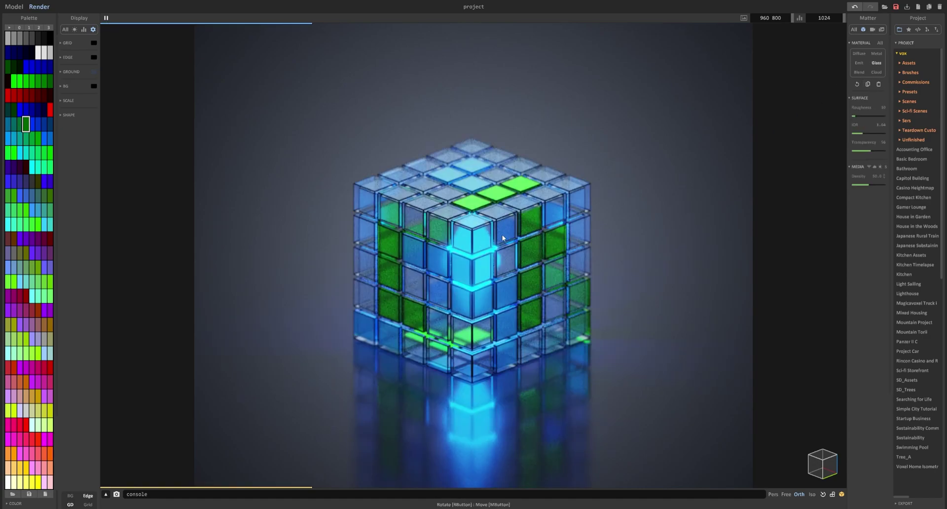